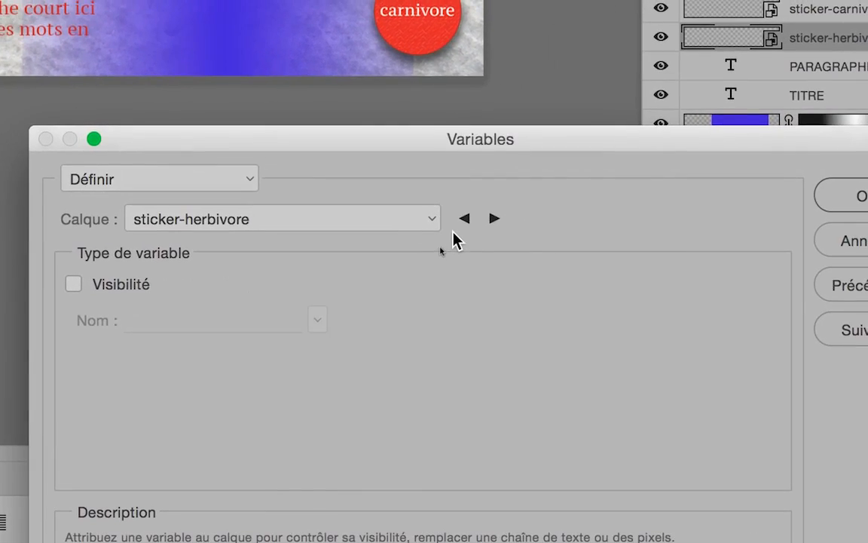
Step: Enable a visibility variable for the sticker-carnivore layer and name it CARNI
left_click(239, 365)
left_click(457, 226)
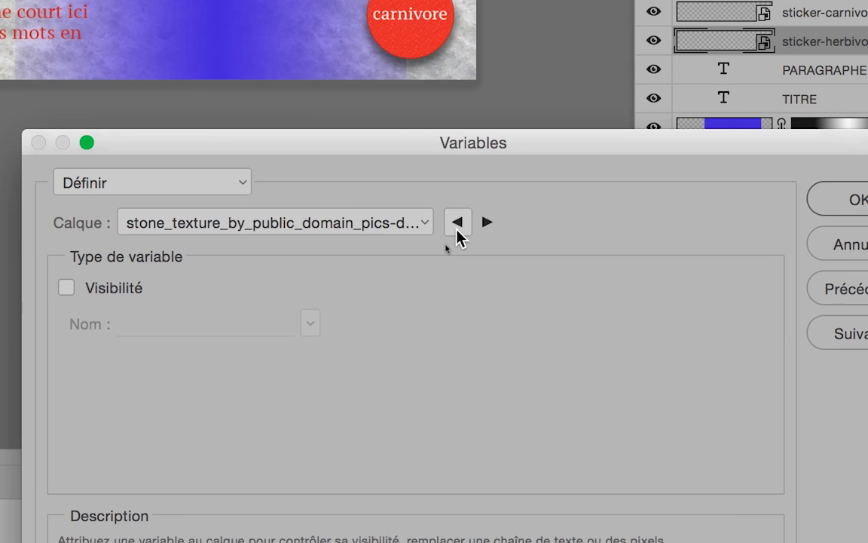
left_click(487, 226)
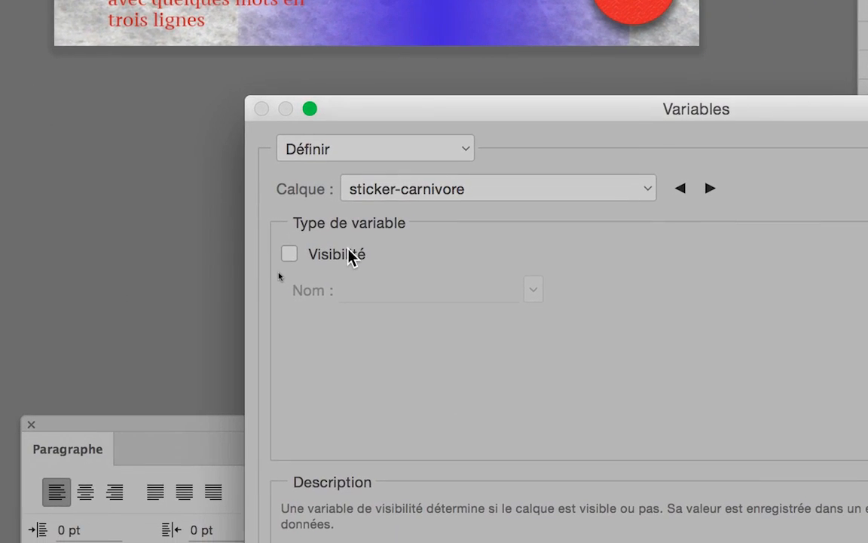
left_click(345, 254)
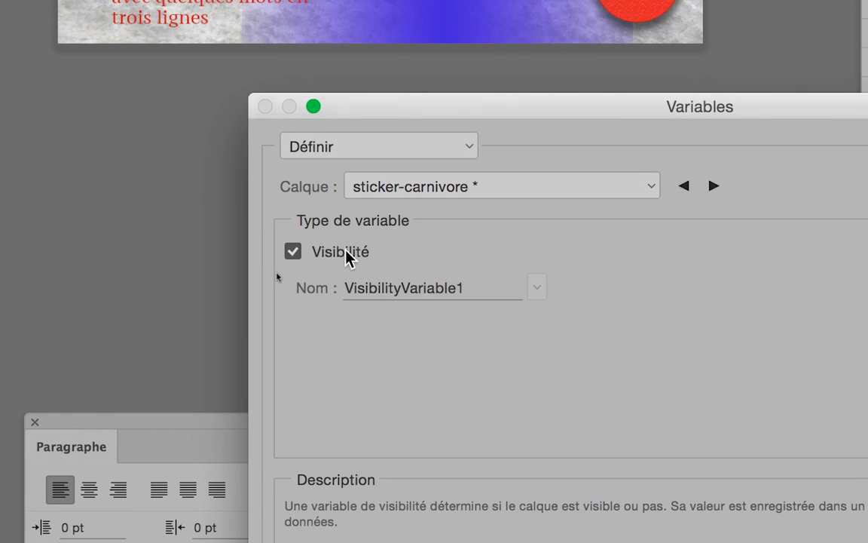
left_click(345, 253)
left_click(336, 255)
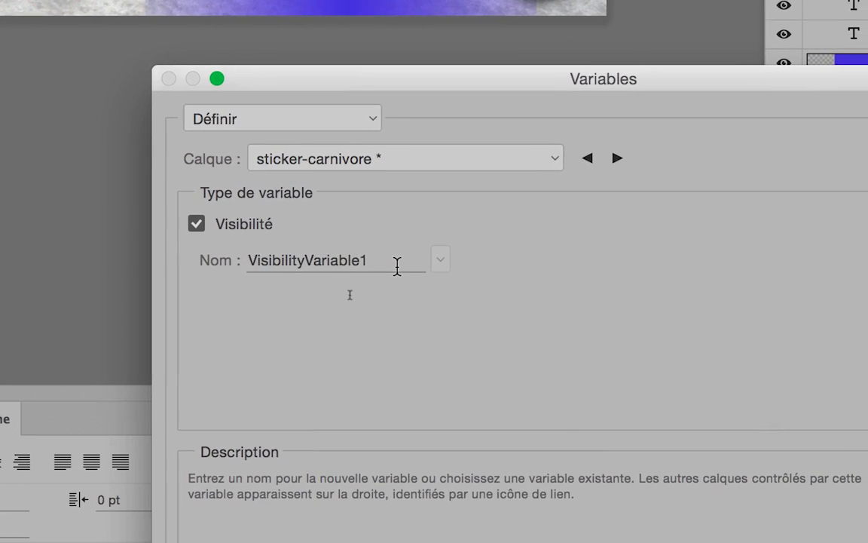
left_click_drag(371, 264, 220, 263)
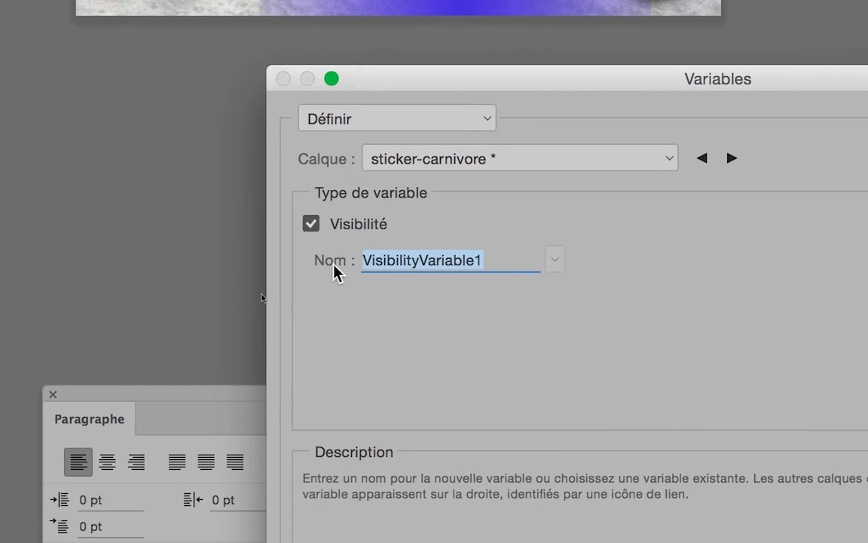
type("CARNI")
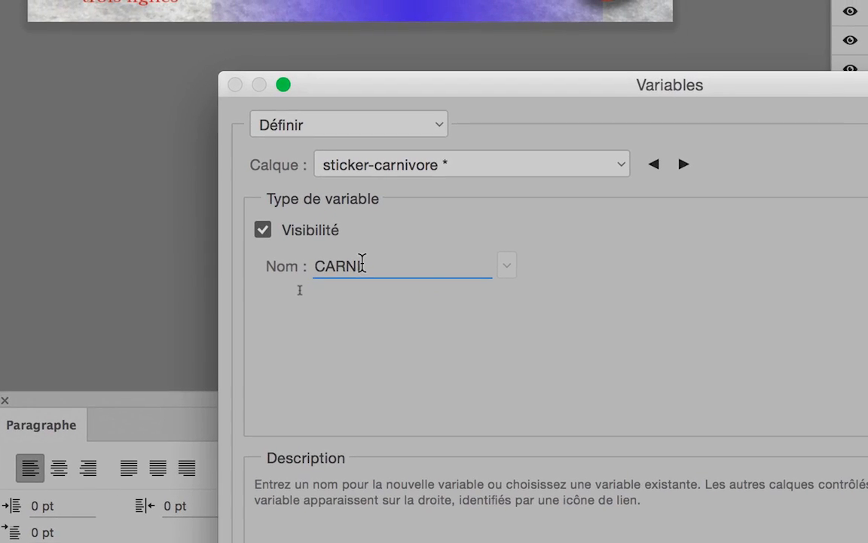
left_click_drag(354, 273, 306, 285)
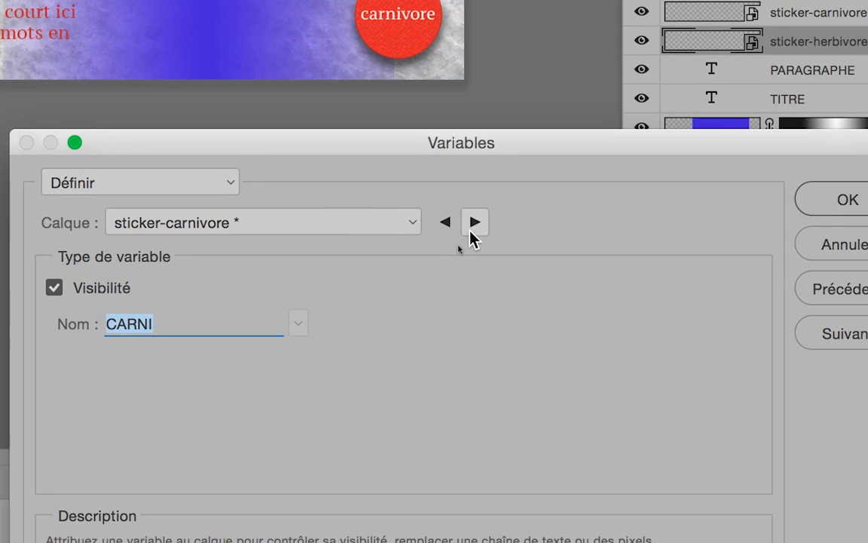
Step: Enable a visibility variable for the sticker-herbivore layer and name it HERBI
left_click(450, 229)
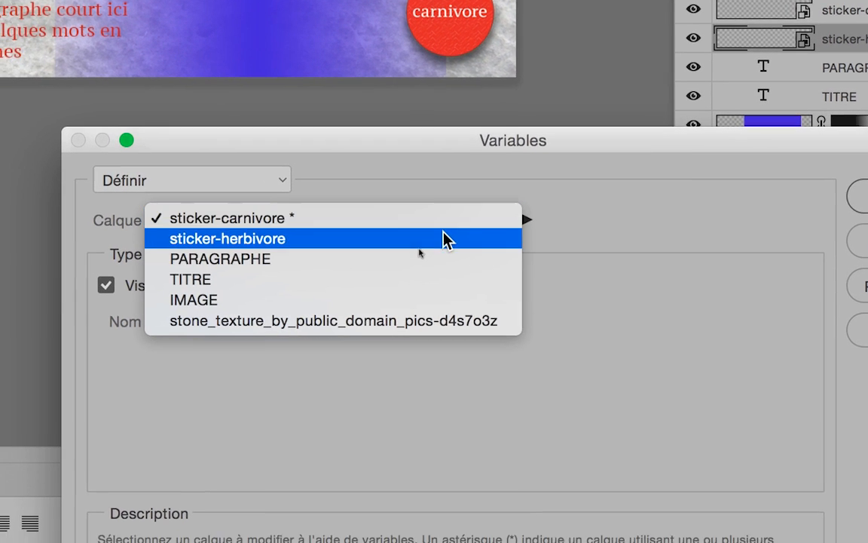
left_click(444, 248)
left_click(273, 258)
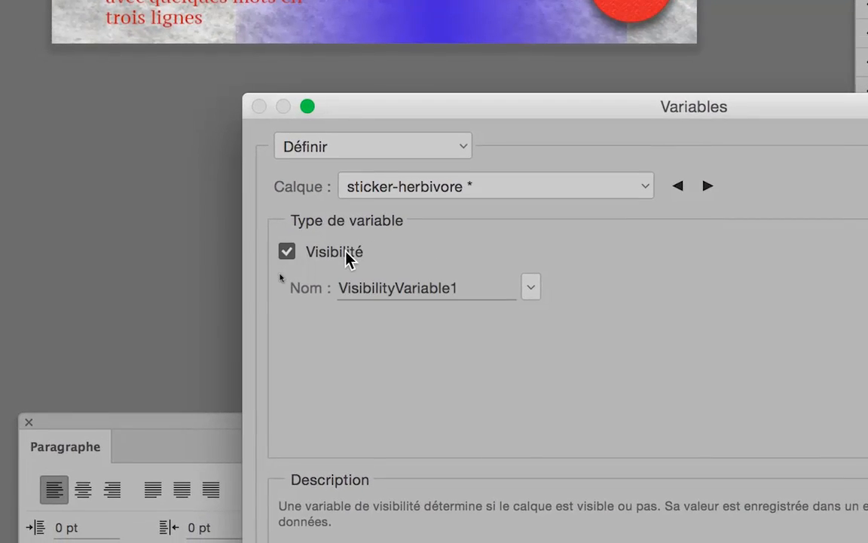
left_click(401, 288)
double_click(317, 295)
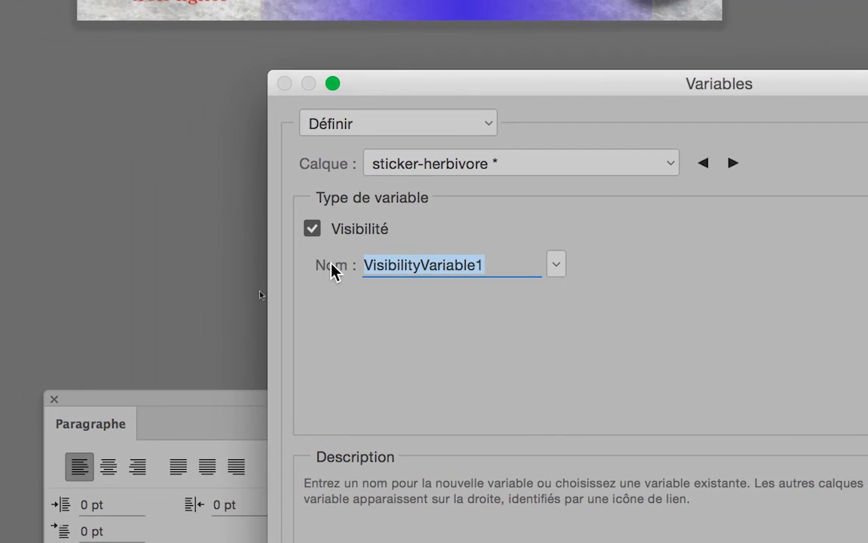
type("HERBI")
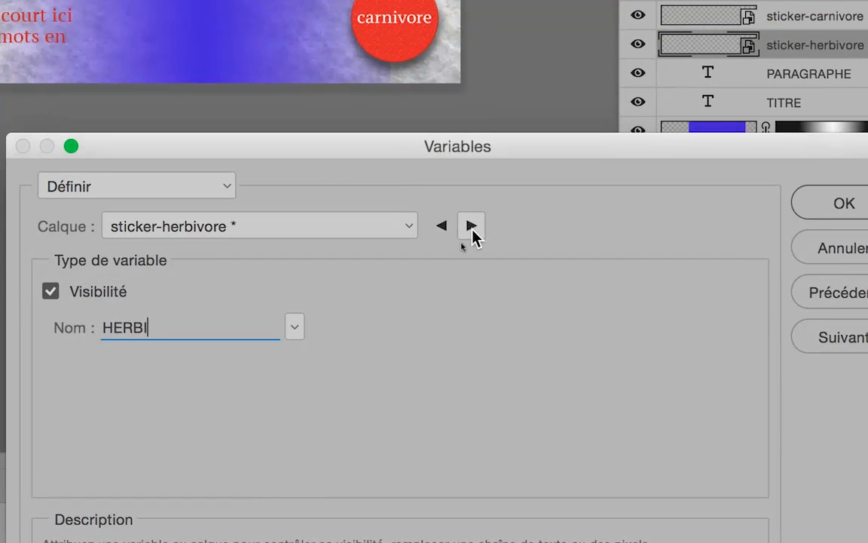
Step: Enable a text replacement variable for the PARAGRAPHE layer and name it PARAGRAPH
left_click(471, 226)
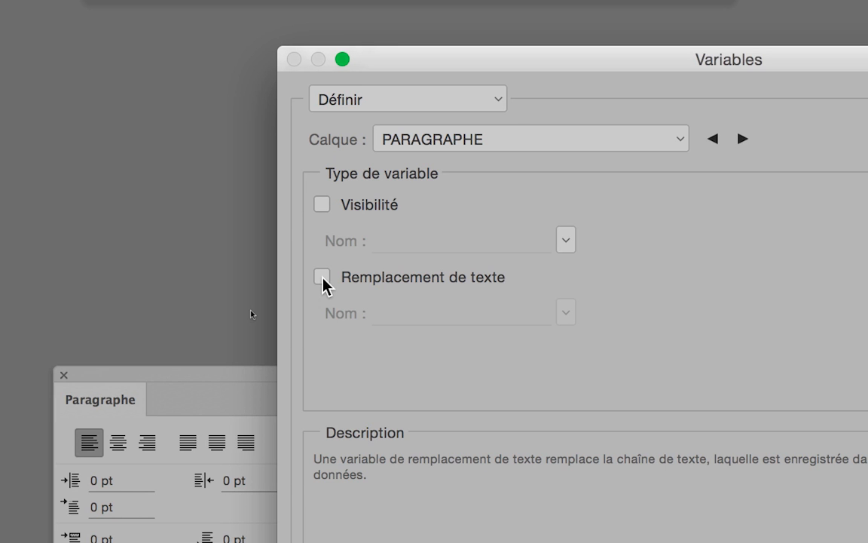
left_click(323, 278)
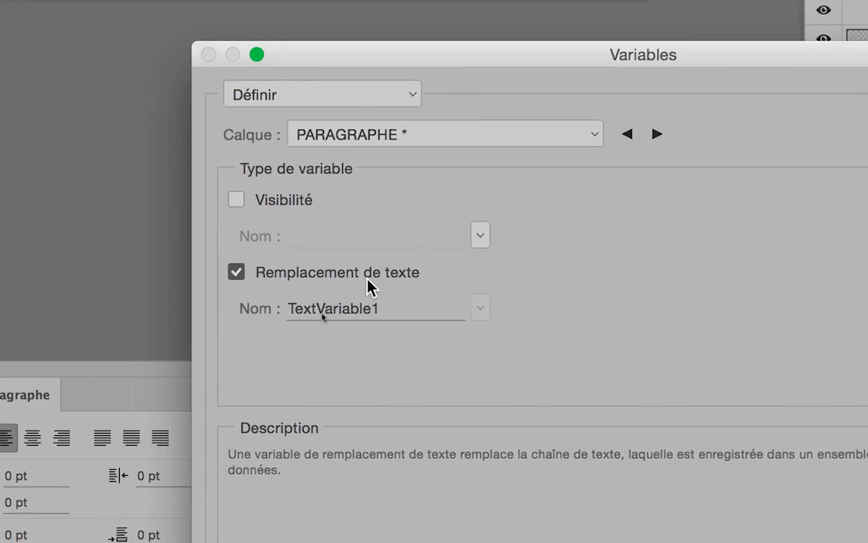
left_click(436, 309)
left_click_drag(436, 309, 331, 312)
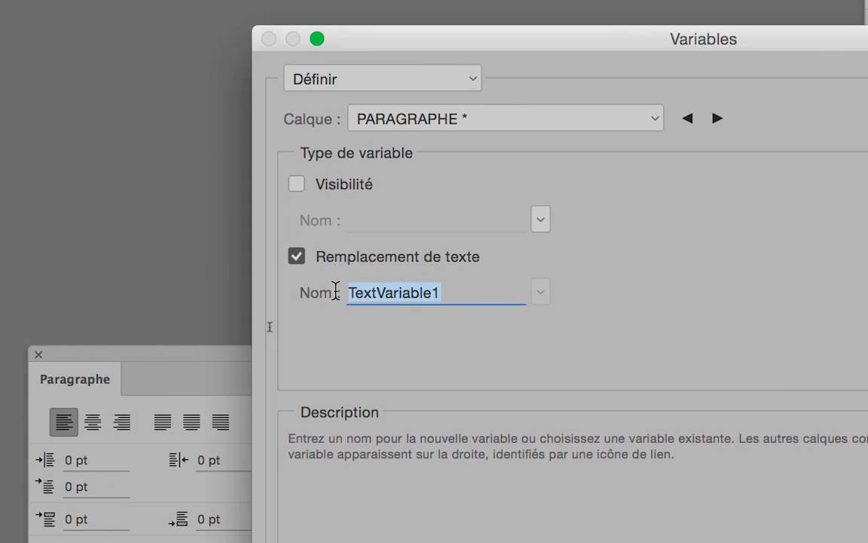
type("PARAGRAPH")
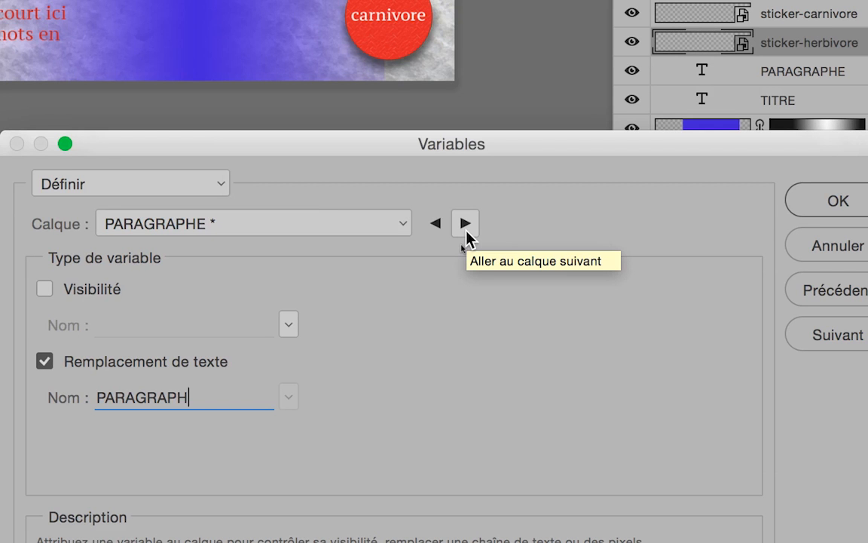
Step: Enable a text replacement variable for the TITRE layer and name it TITLE
left_click(466, 227)
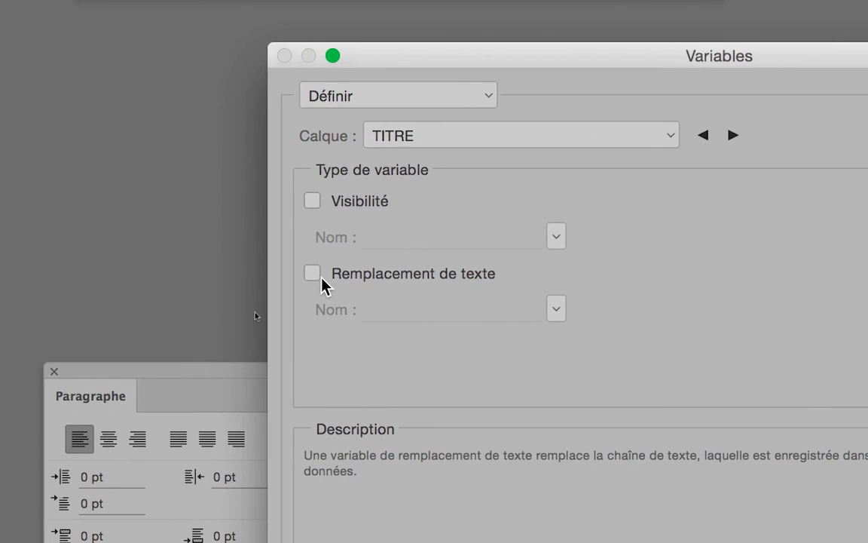
left_click(285, 282)
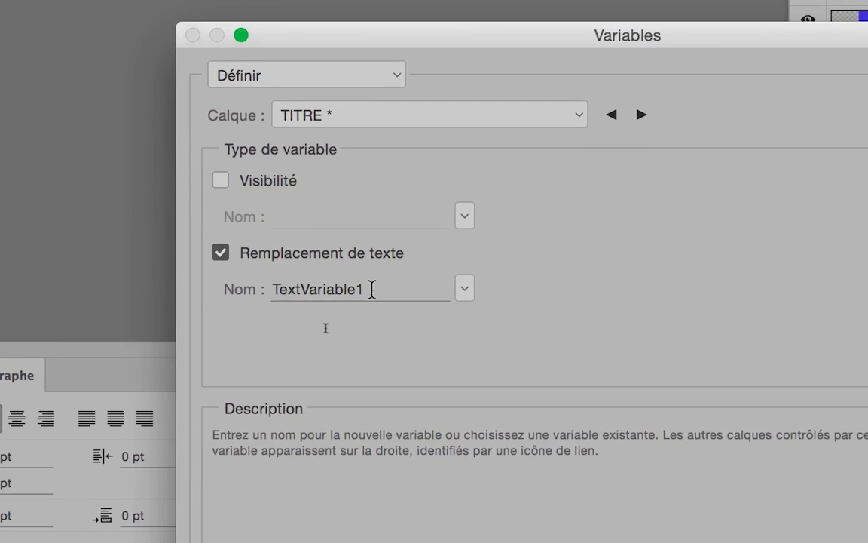
left_click_drag(377, 283, 266, 284)
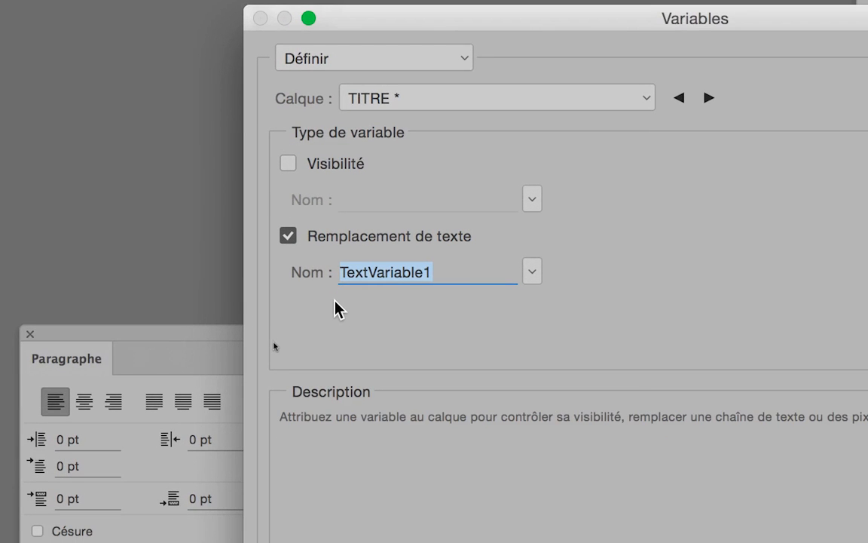
type("TITLE")
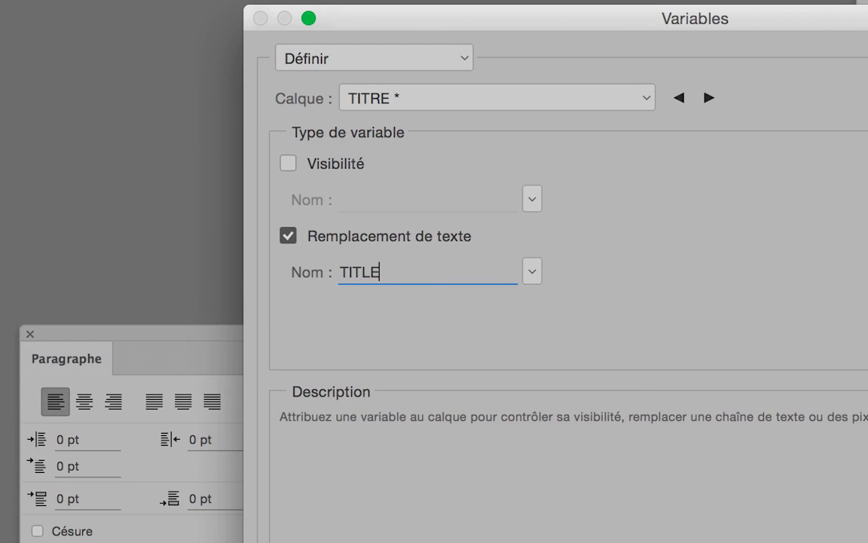
left_click_drag(434, 273, 329, 272)
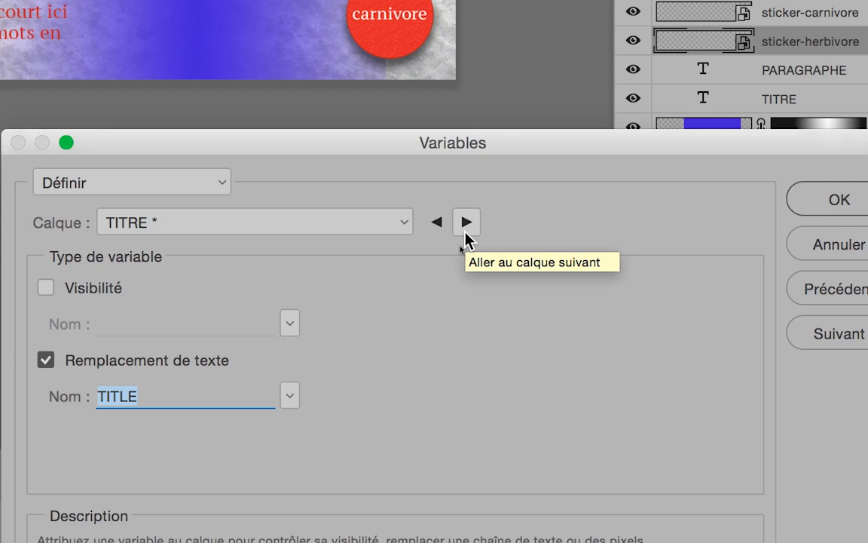
Step: Enable a pixel replacement variable for the IMAGE layer and name it IMAGE
left_click(465, 233)
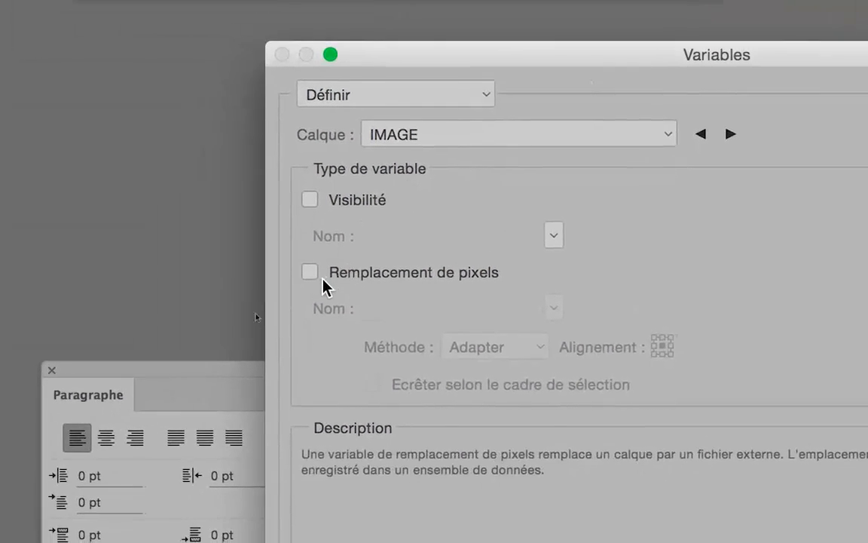
left_click(184, 358)
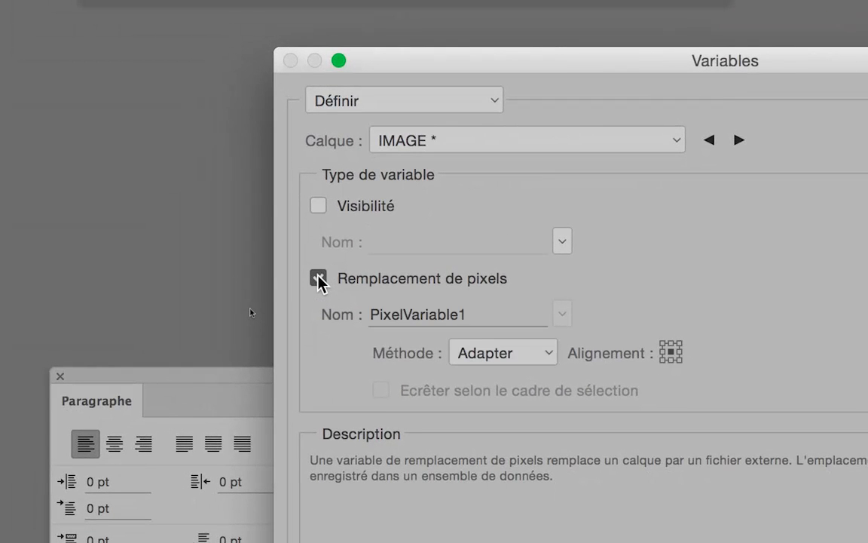
left_click_drag(468, 314, 369, 314)
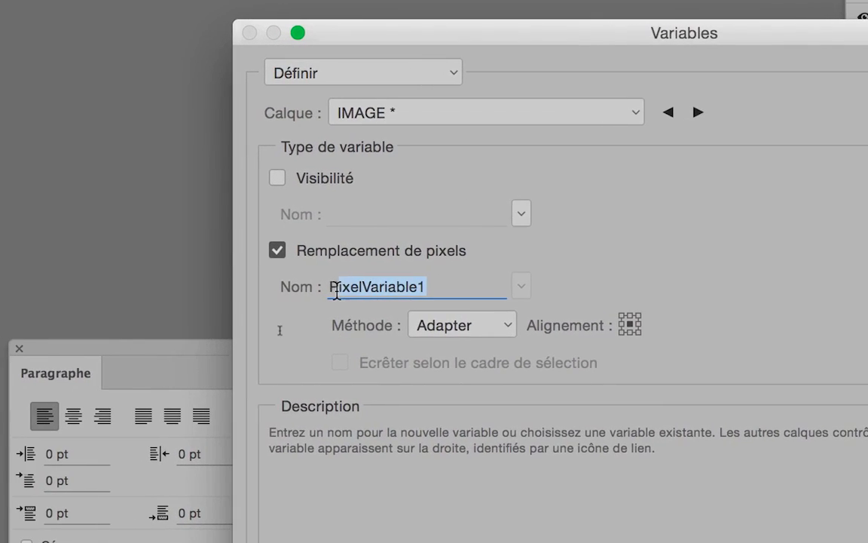
type("I")
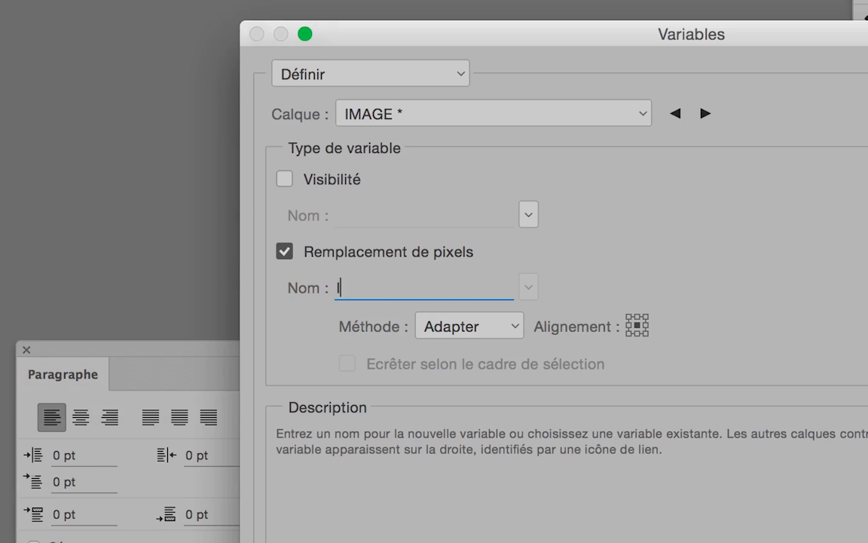
type("MAGE")
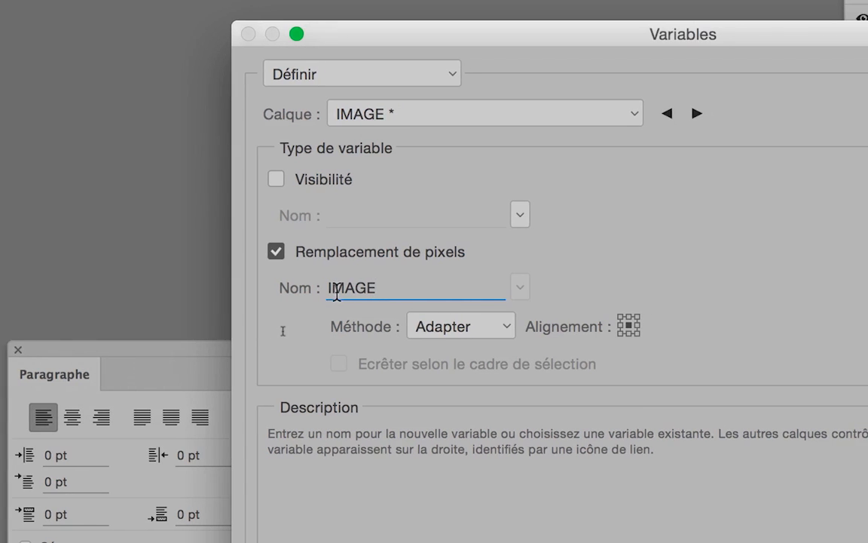
Step: Try VISUEL as the name of the IMAGE layer's pixel variable and restore the name IMAGE
left_click_drag(384, 288, 336, 288)
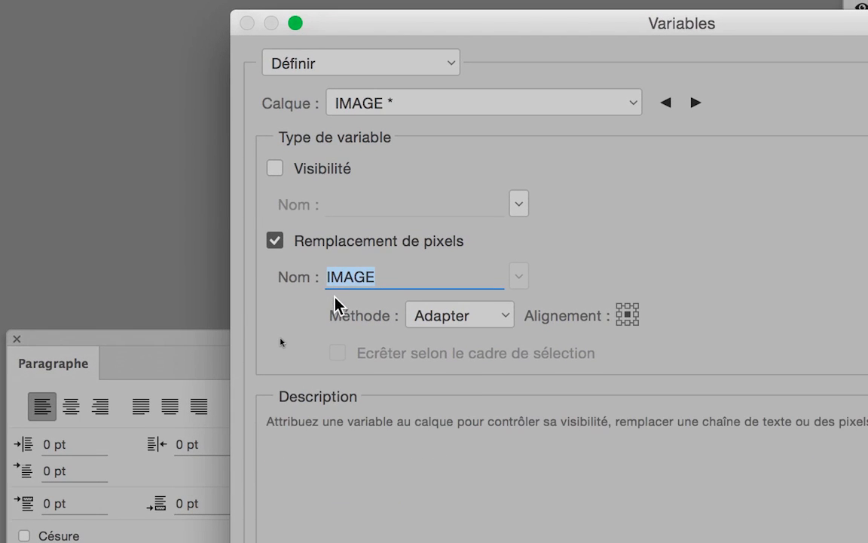
type("VISUEL")
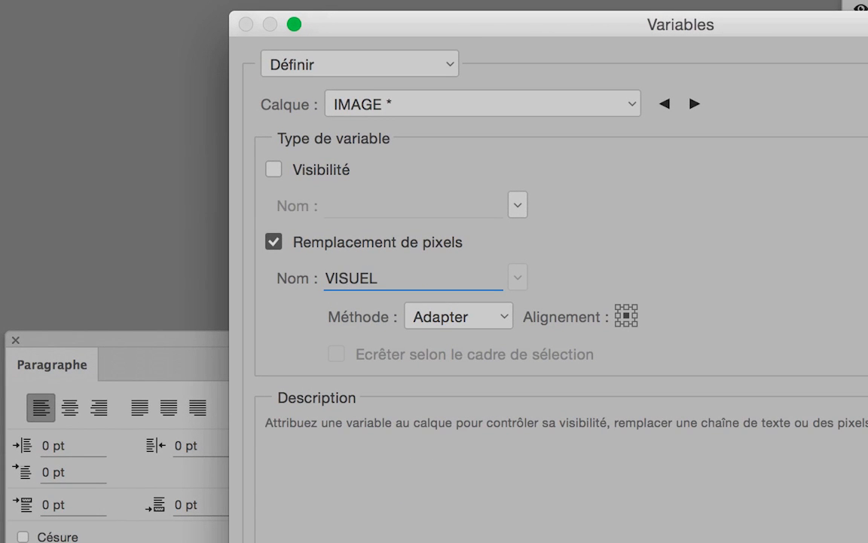
key("BackSpace")
key("BackSpace")
key("BackSpace")
key("BackSpace")
key("BackSpace")
key("BackSpace")
type("IMAGE")
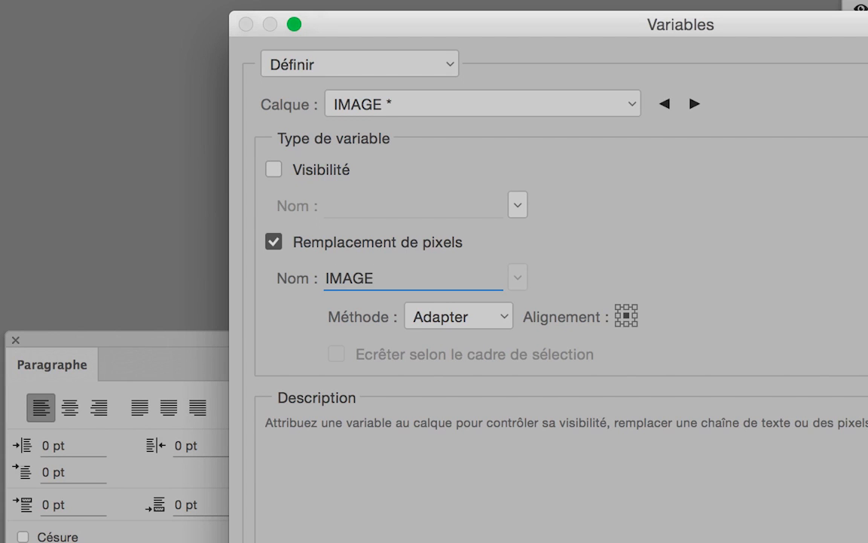
left_click_drag(369, 286, 320, 286)
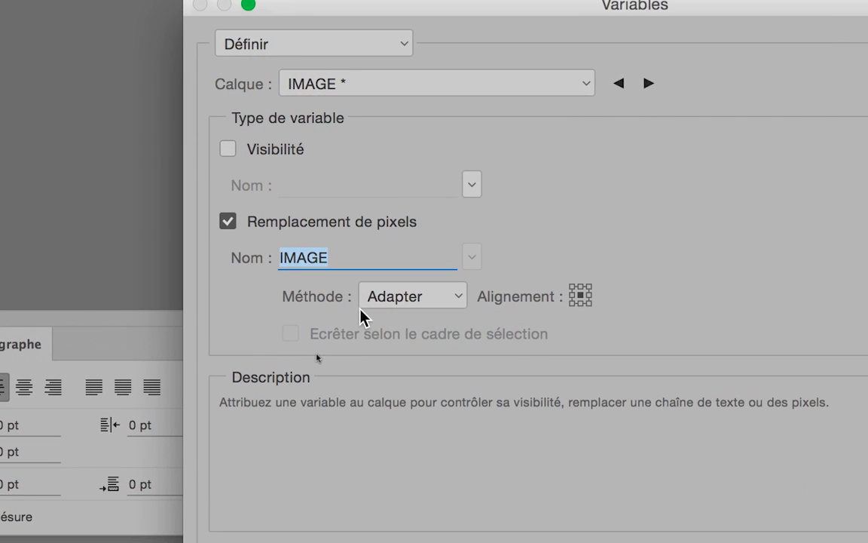
Step: Review the replacement methods available for the IMAGE pixel variable and keep Adapter
left_click(374, 309)
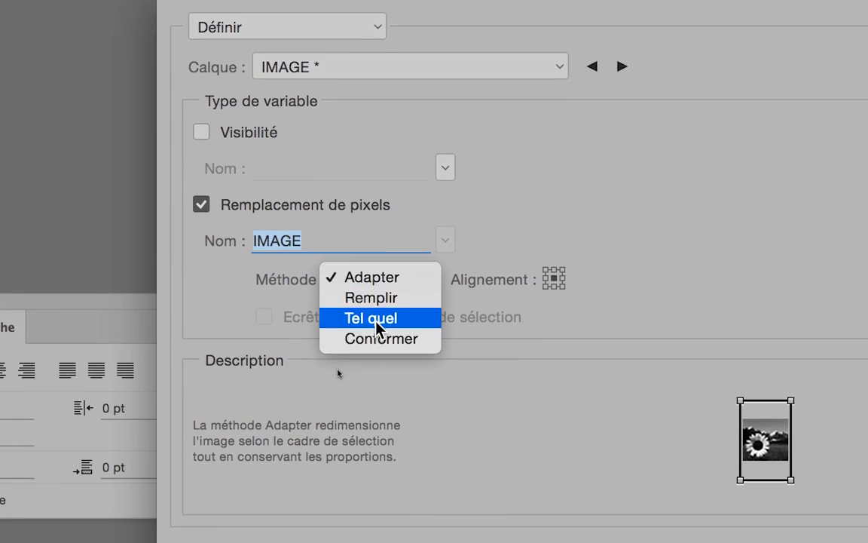
left_click(376, 312)
left_click(377, 310)
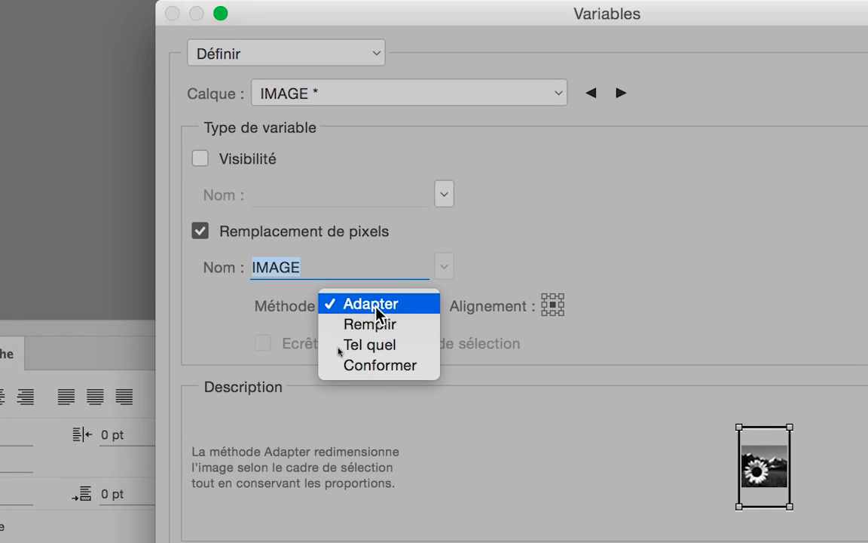
left_click(377, 312)
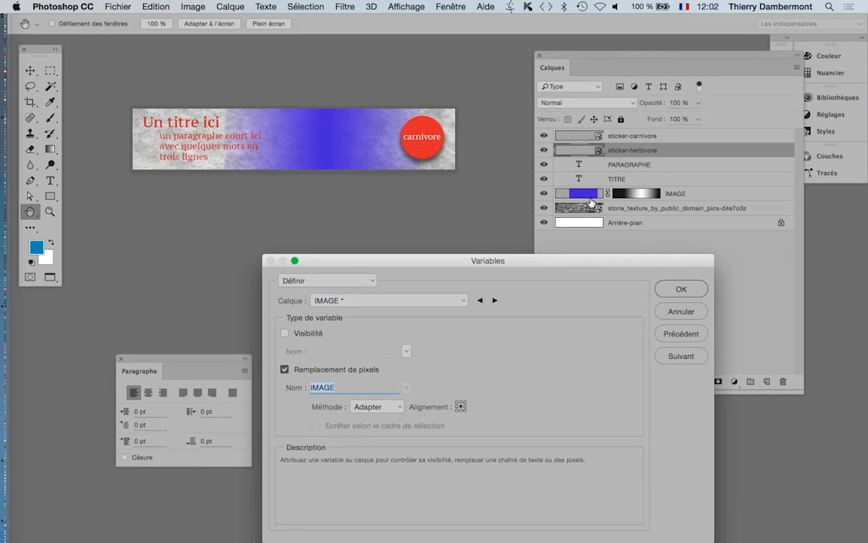
Step: Reposition the Variables dialog and go to the variable settings of the stone_texture_by_public_domain_pics layer
key("alt")
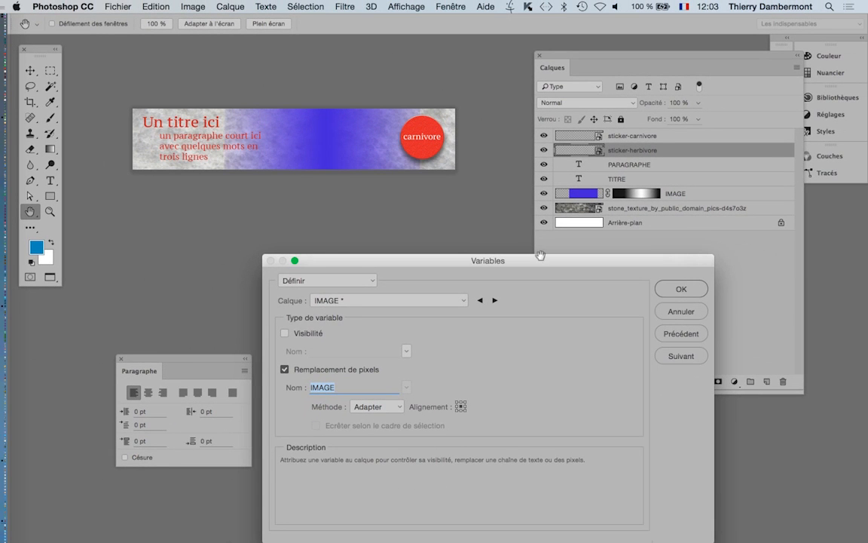
left_click_drag(541, 258, 469, 95)
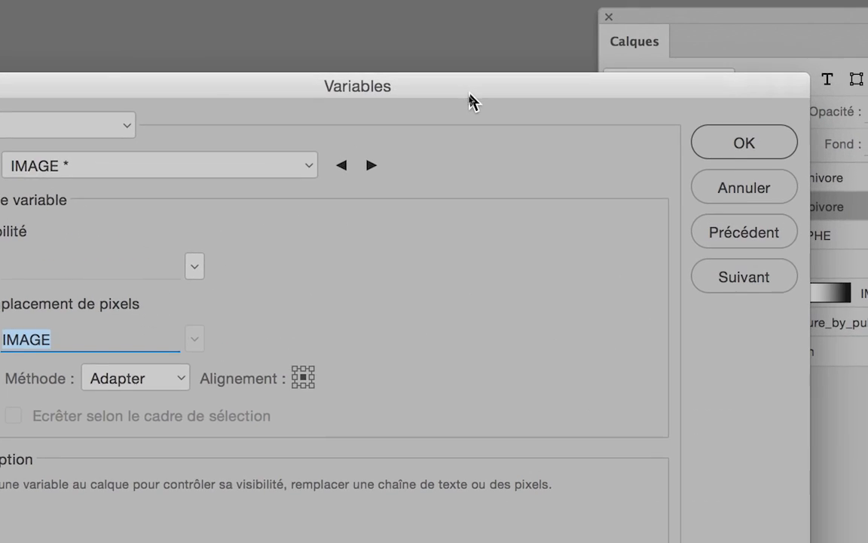
left_click(372, 165)
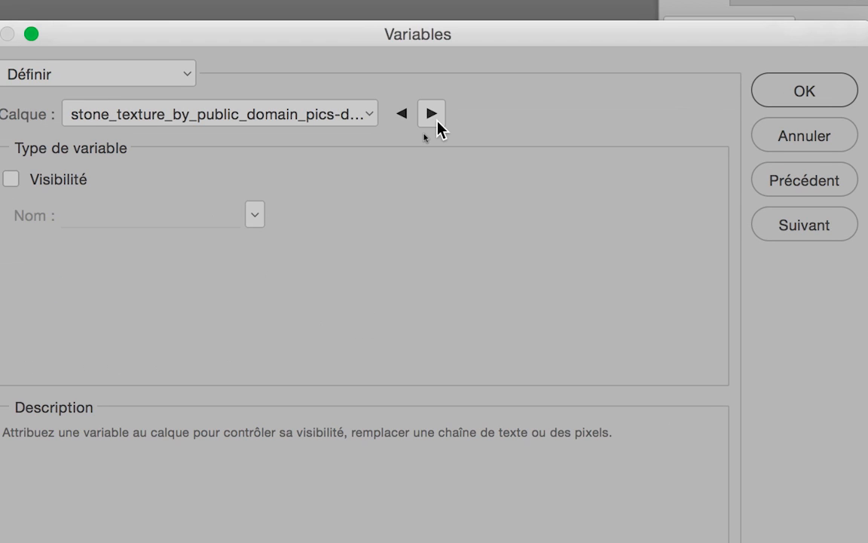
Step: Check the variables assigned to each template layer in turn and accept the variable definitions
left_click(434, 116)
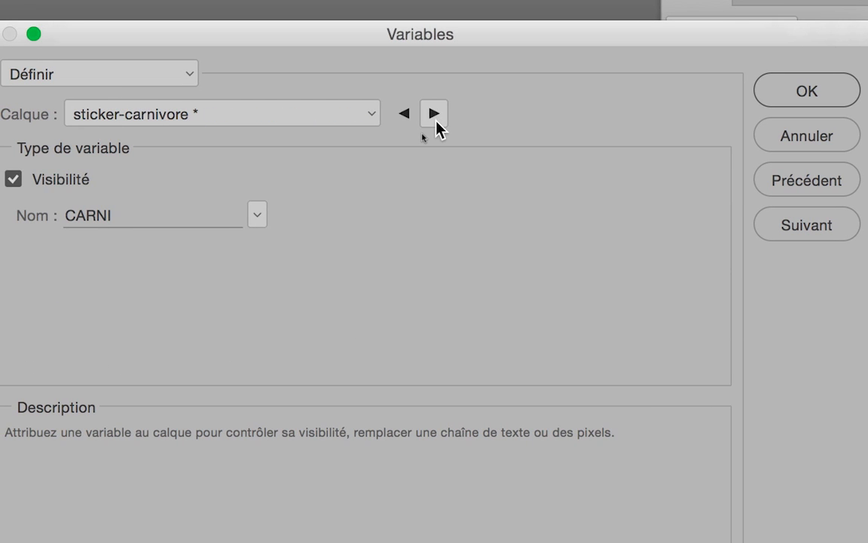
left_click(436, 119)
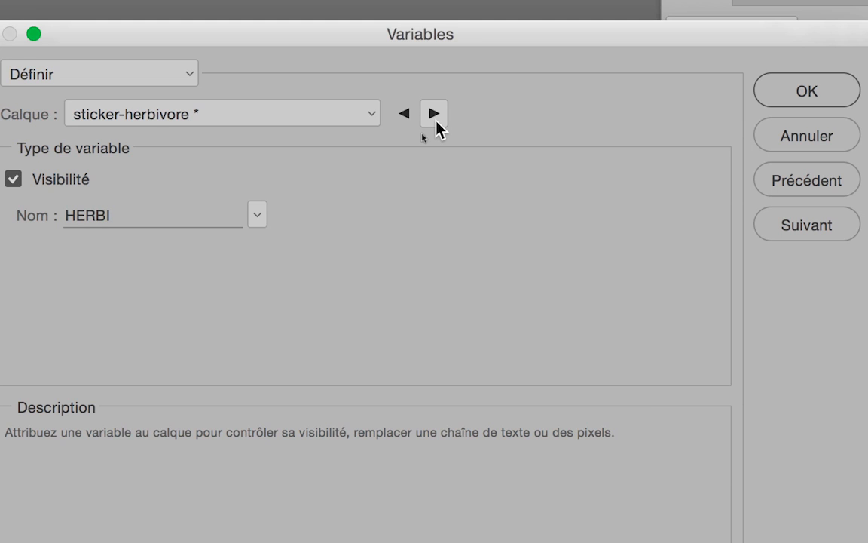
left_click(436, 119)
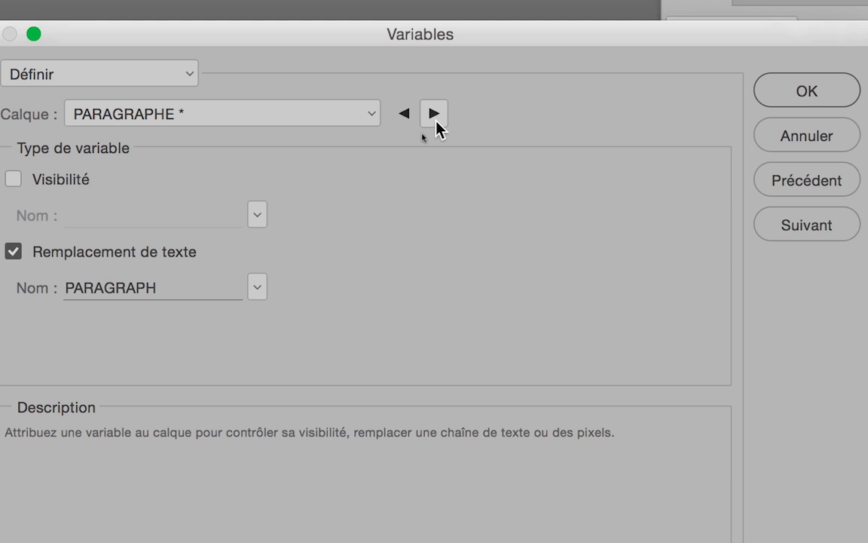
left_click(435, 119)
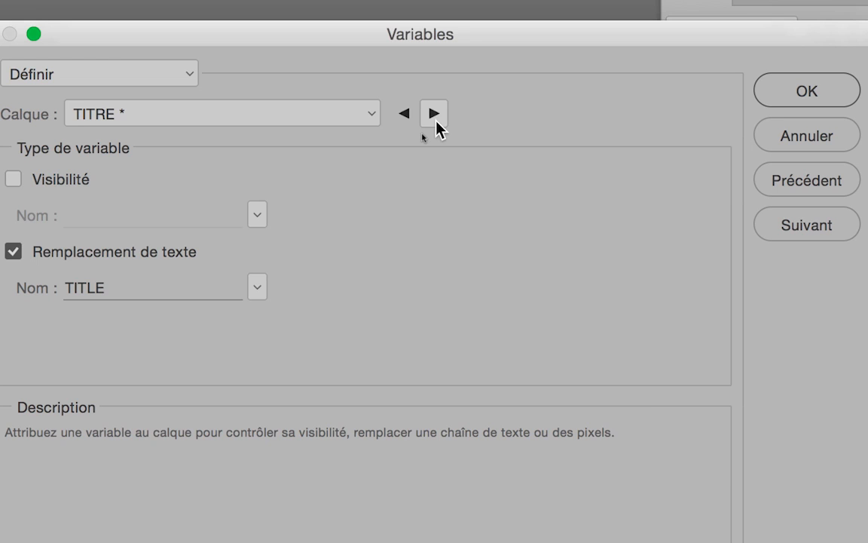
left_click(436, 120)
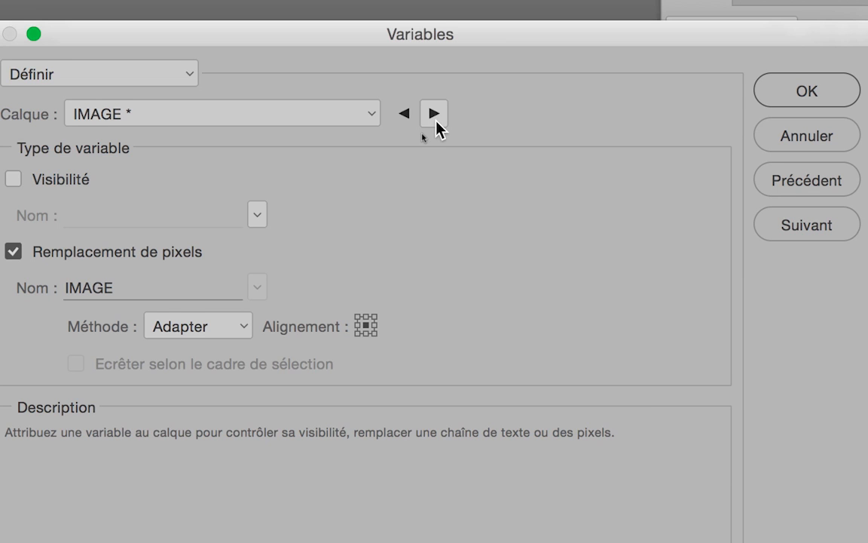
left_click(436, 119)
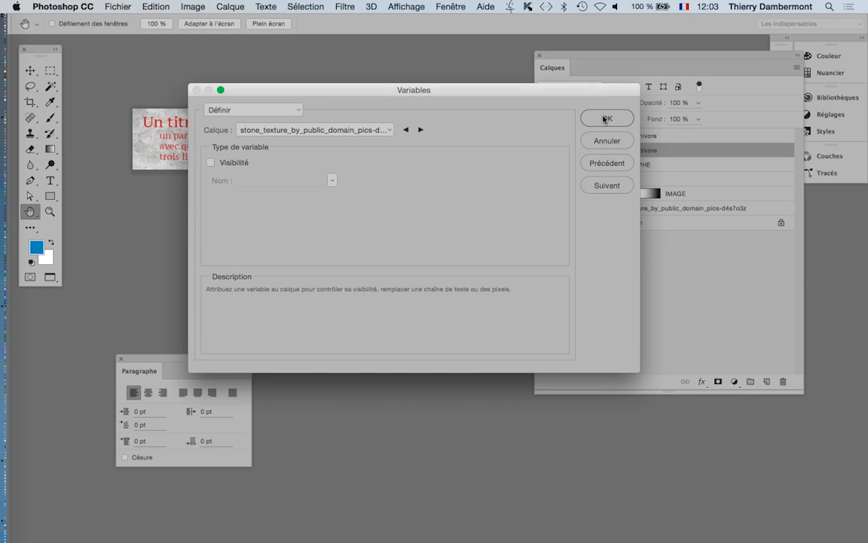
left_click(807, 93)
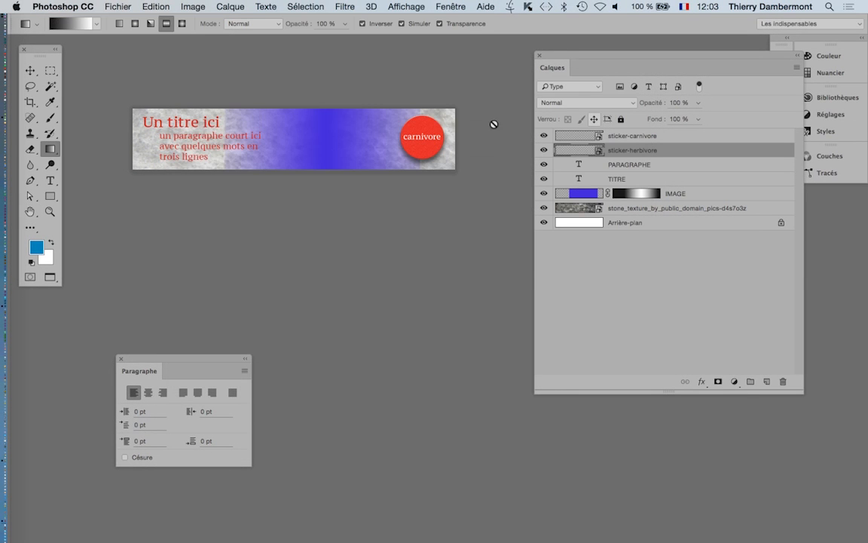
Step: Save the banner template as a new Photoshop file named Sans titre-4.psd in the exercice variables dans PS folder
left_click(115, 5)
left_click(142, 129)
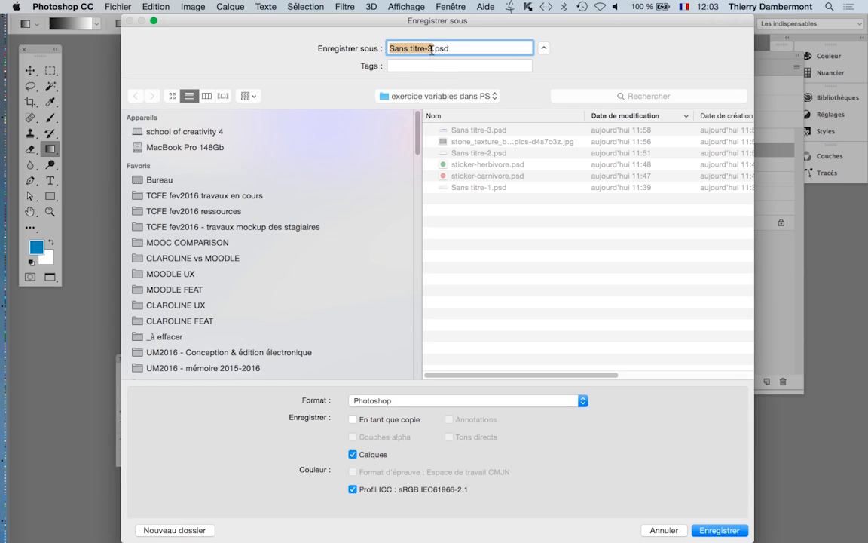
left_click(431, 48)
key("BackSpace")
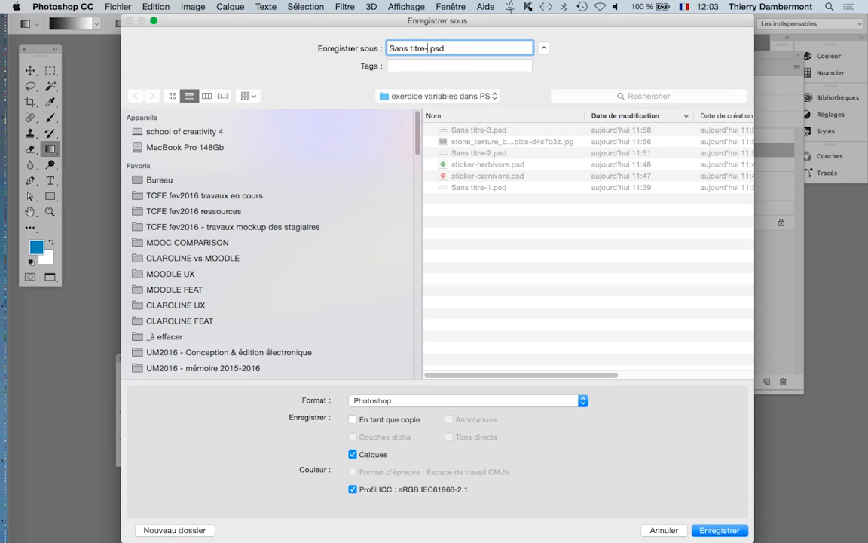
type("4")
left_click(722, 529)
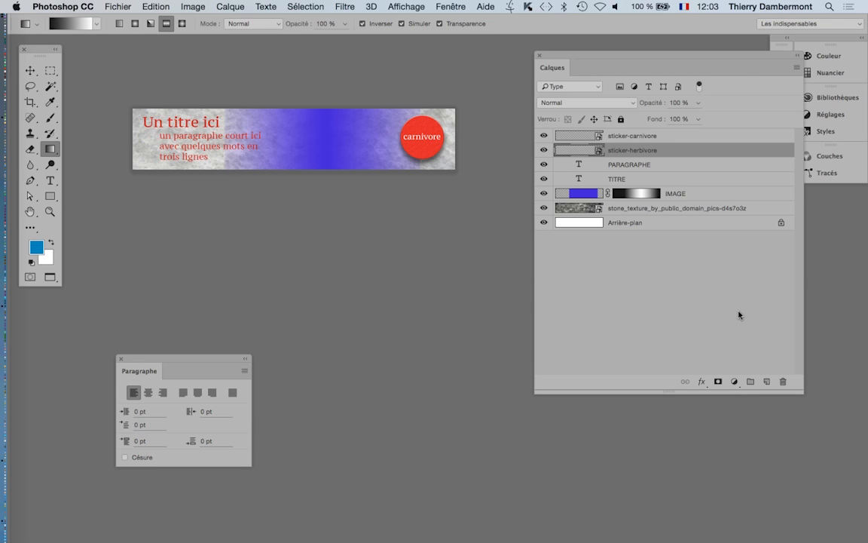
Step: Reopen the document's variable settings, switch to Ensembles de données and create a new data set
left_click(194, 6)
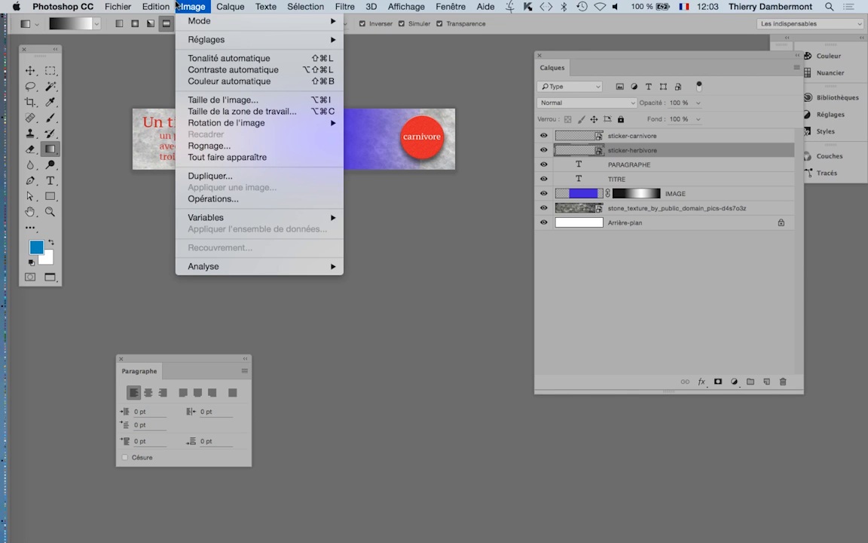
mouse_move(212, 219)
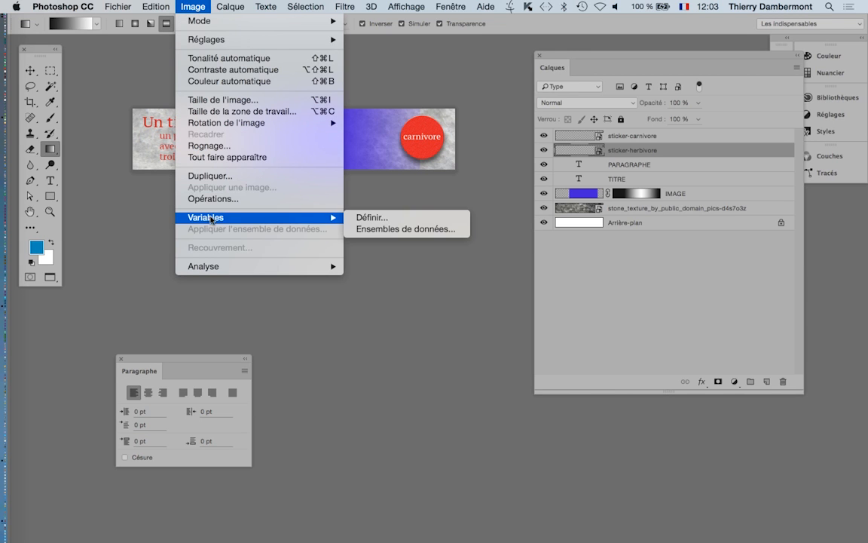
left_click(387, 224)
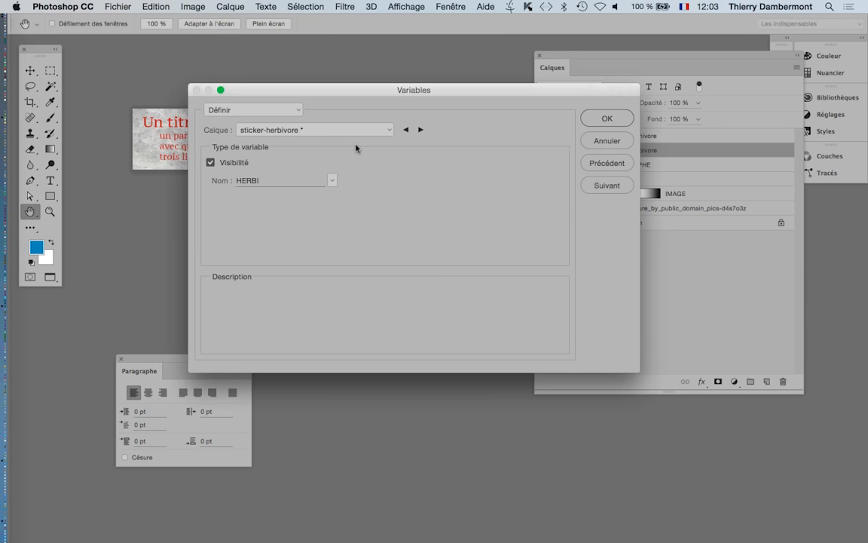
key("alt")
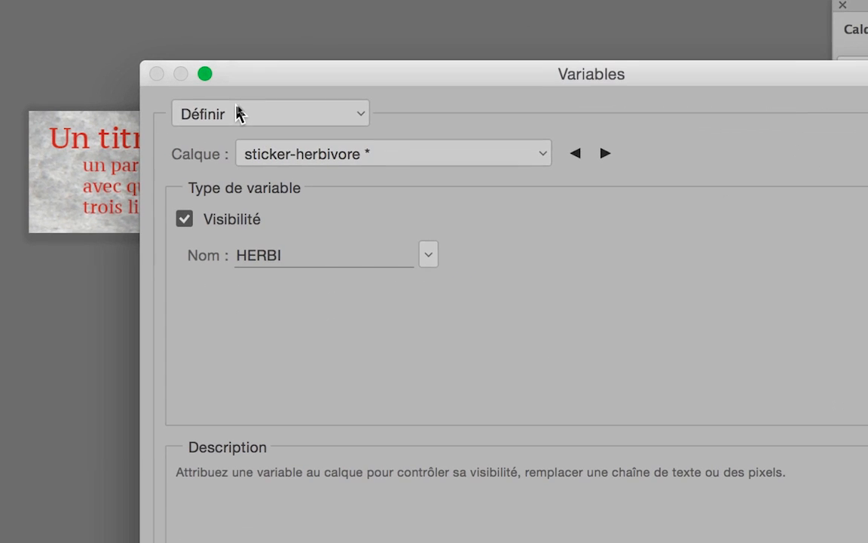
left_click(238, 110)
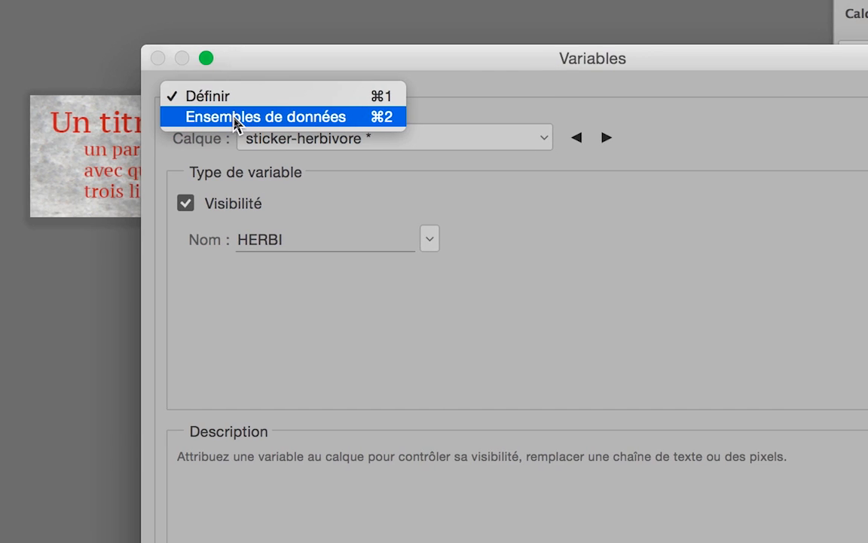
left_click(228, 129)
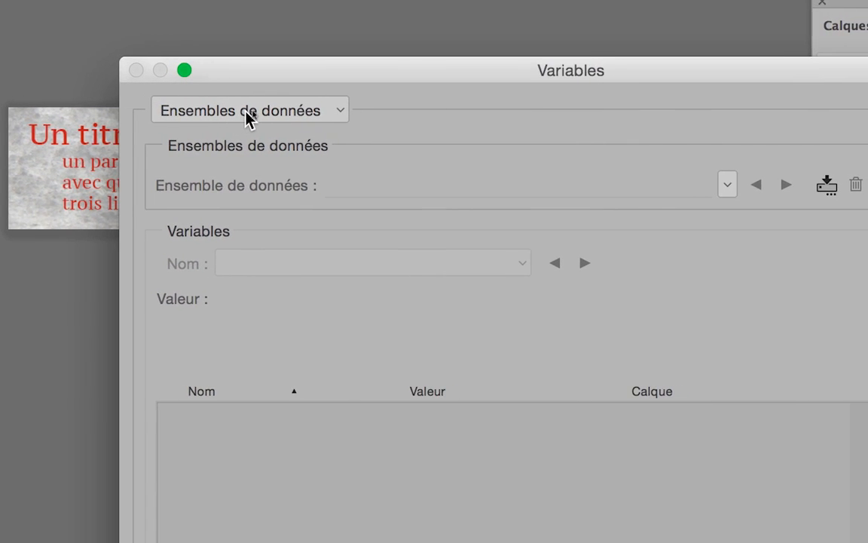
left_click(248, 119)
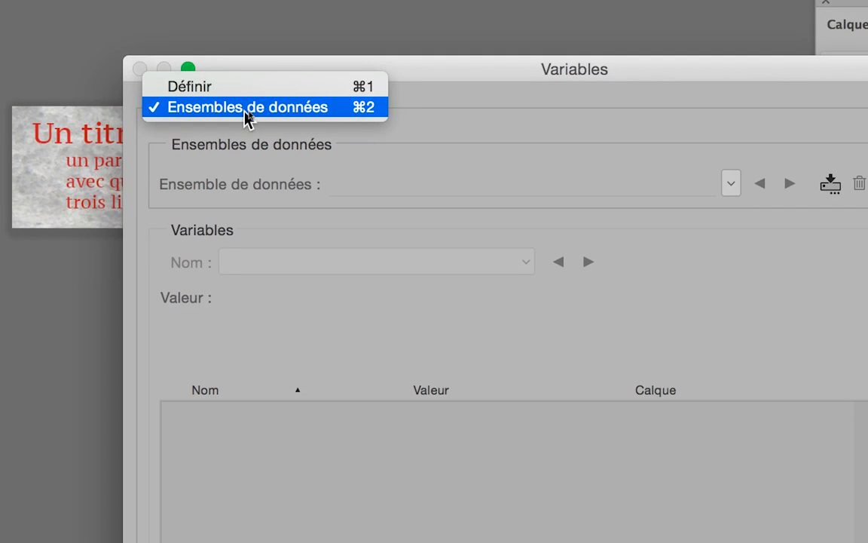
left_click(241, 111)
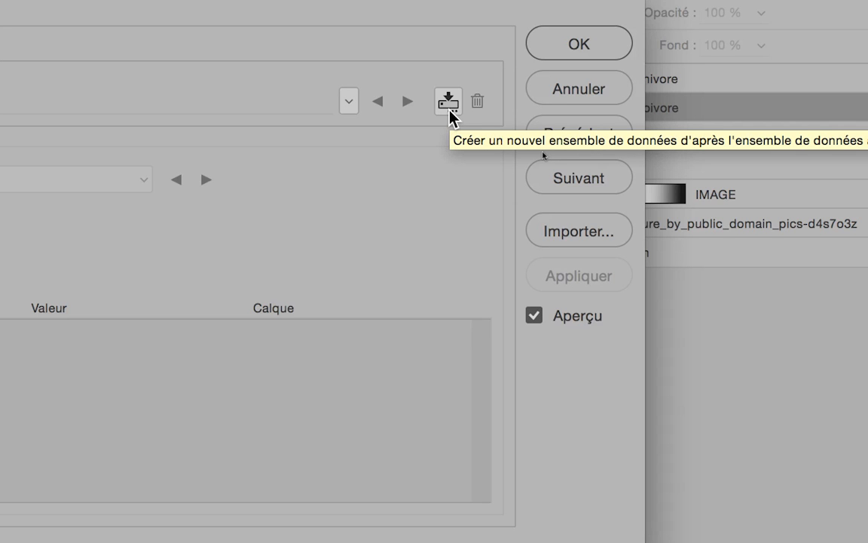
left_click(449, 104)
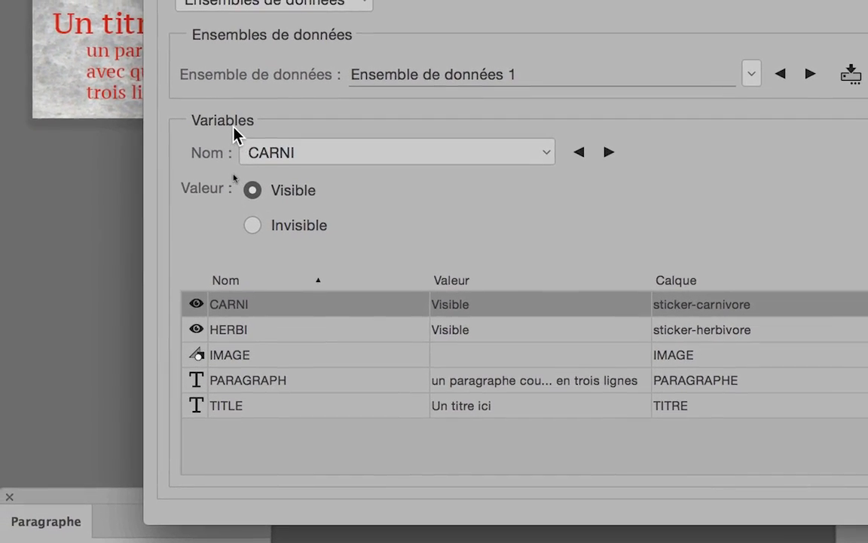
Step: Examine the values of the CARNI, HERBI, IMAGE, PARAGRAPH and TITLE variables in the new data set
left_click(277, 156)
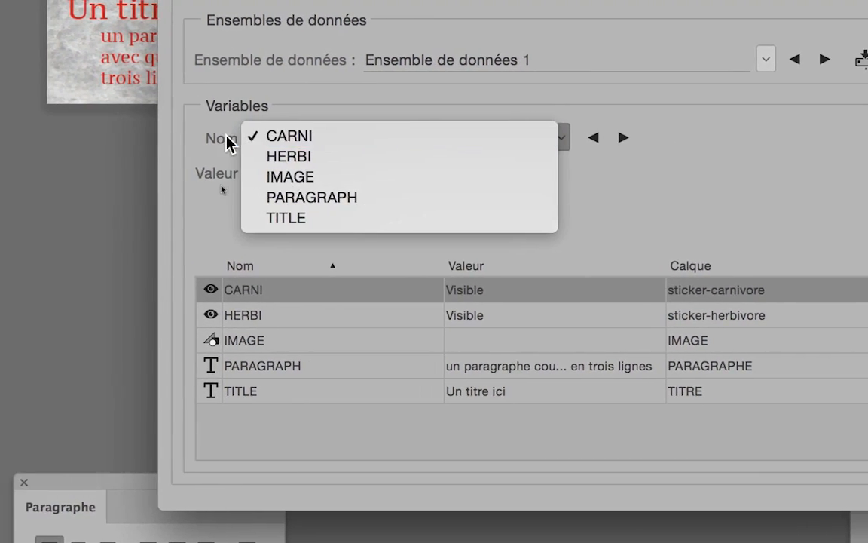
left_click(225, 143)
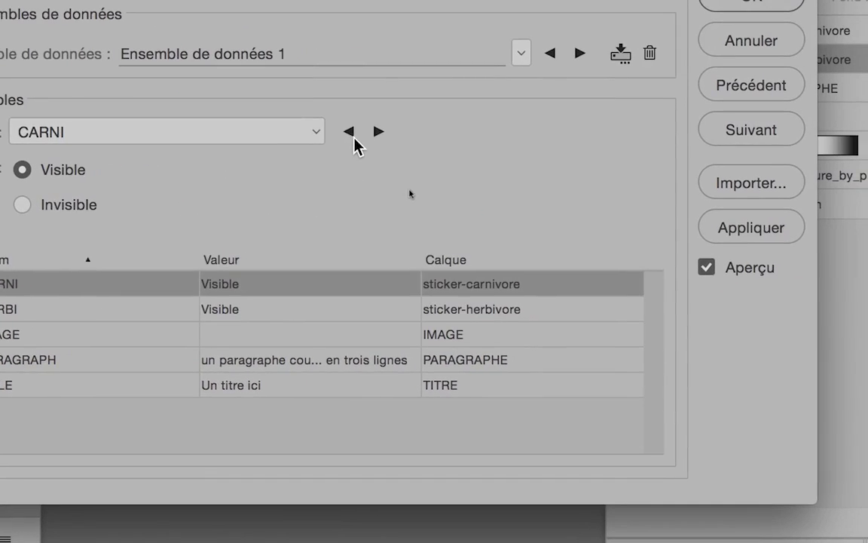
left_click(623, 140)
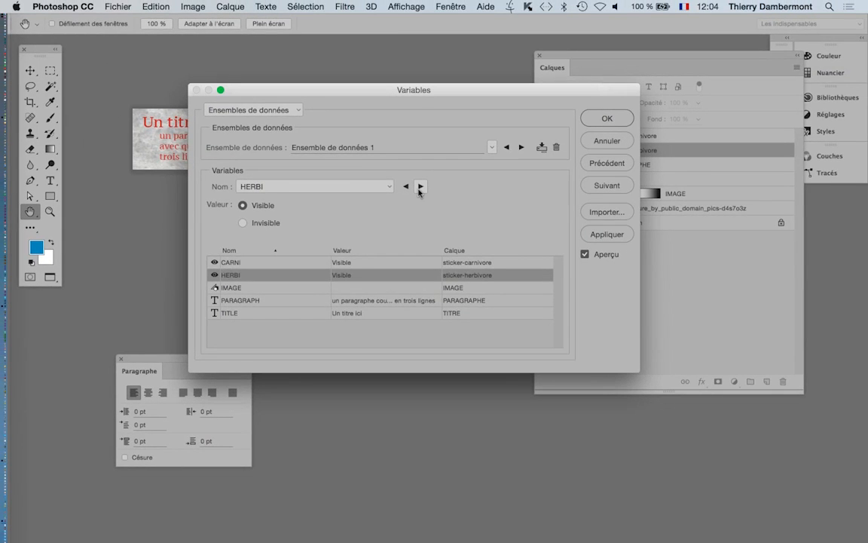
left_click(420, 187)
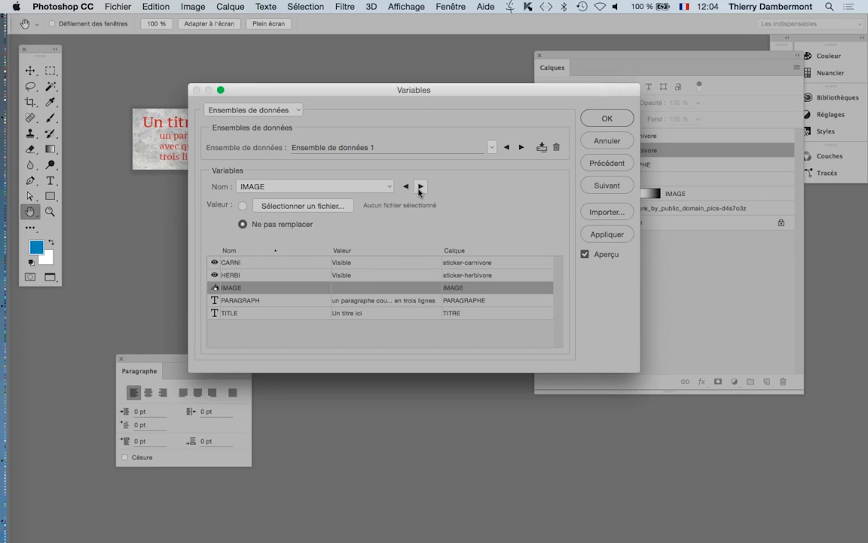
left_click(420, 187)
left_click(420, 187)
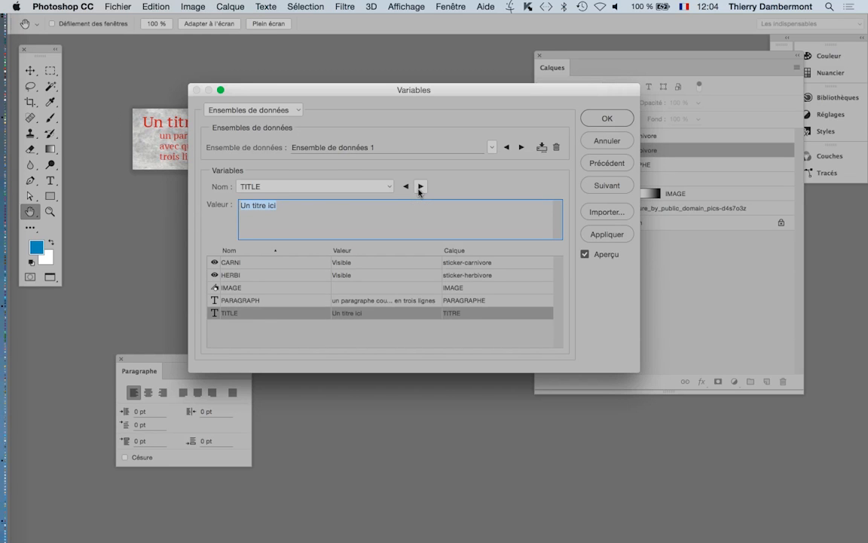
left_click(420, 187)
left_click(420, 186)
left_click(420, 187)
left_click(420, 187)
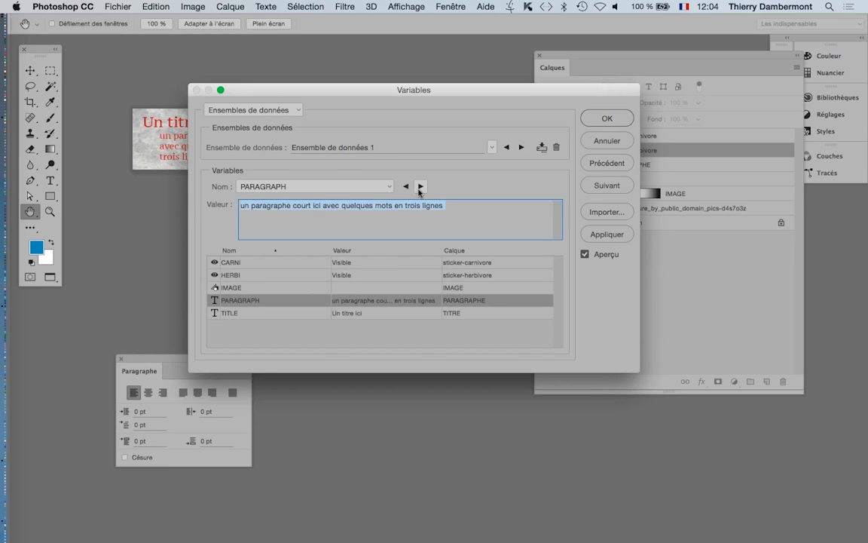
left_click(419, 187)
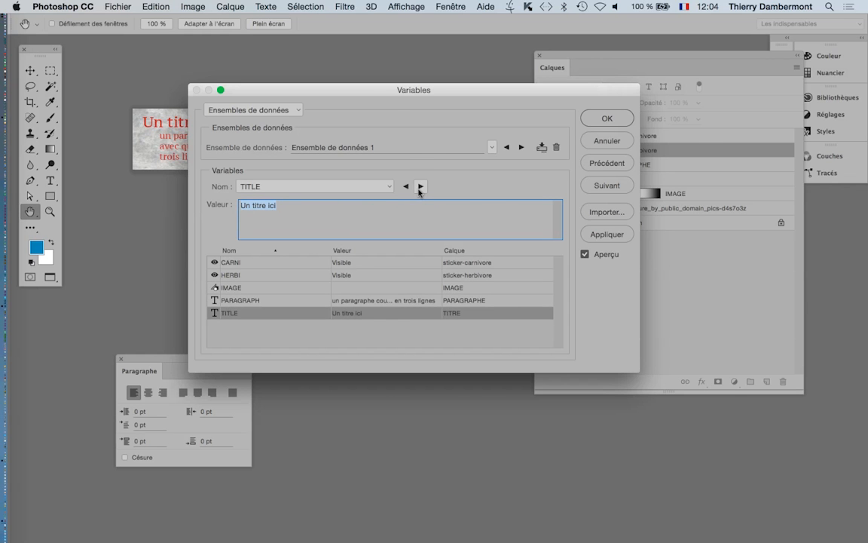
Step: Move the Variables dialog clear of the banner and inspect the text value of the PARAGRAPH variable
left_click_drag(374, 94, 509, 202)
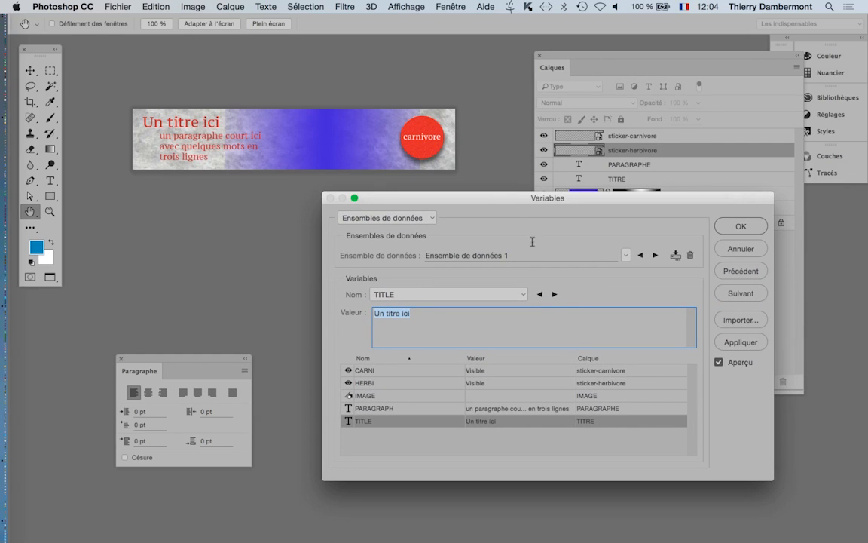
left_click(539, 294)
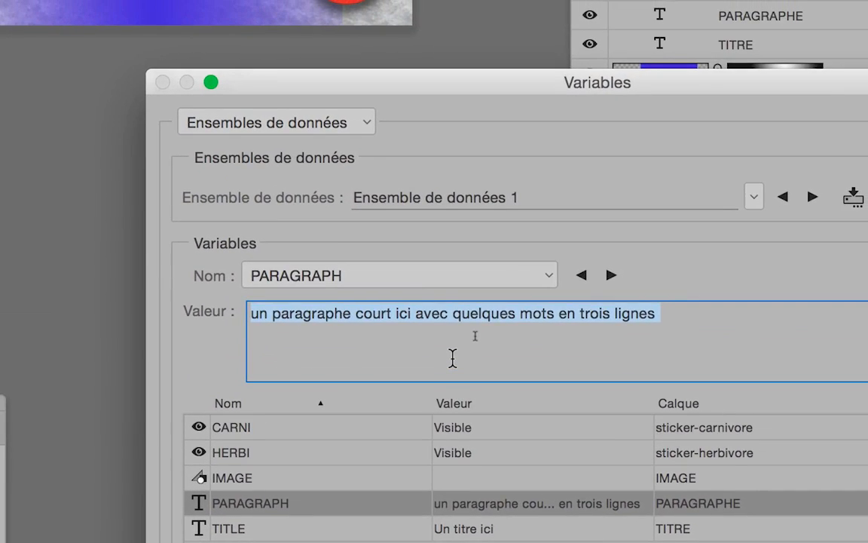
left_click(627, 332)
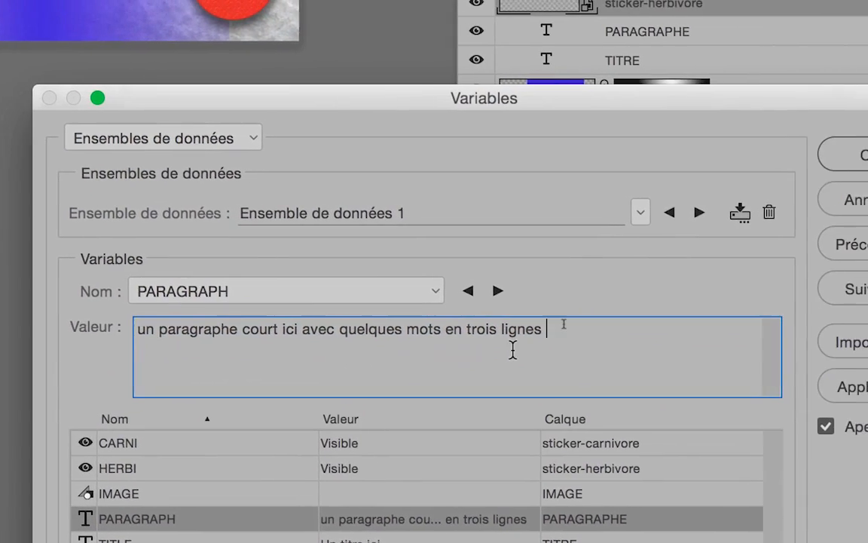
left_click_drag(665, 319, 297, 313)
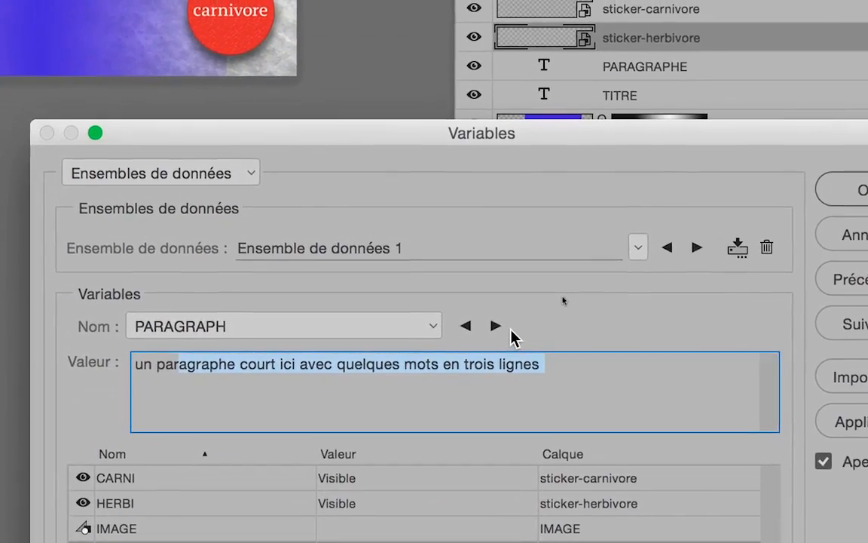
Step: Set the TITLE variable's value to Pinguin in Ensemble de données 1 and toggle the Aperçu preview option
left_click(714, 304)
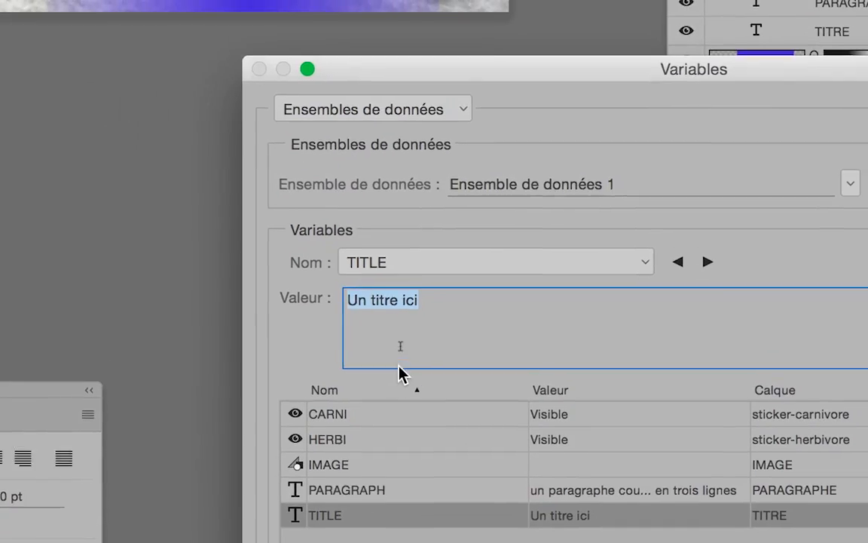
left_click(386, 249)
left_click_drag(405, 343, 314, 344)
left_click_drag(423, 343, 342, 343)
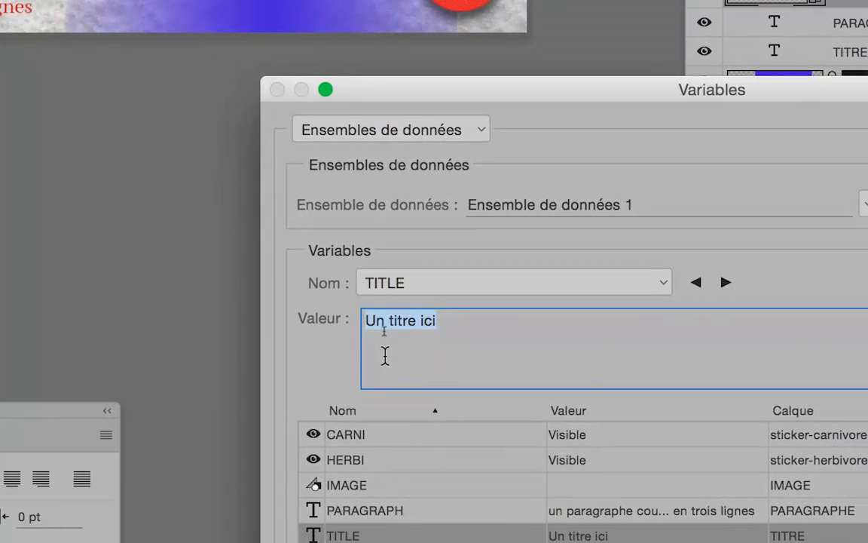
type("P")
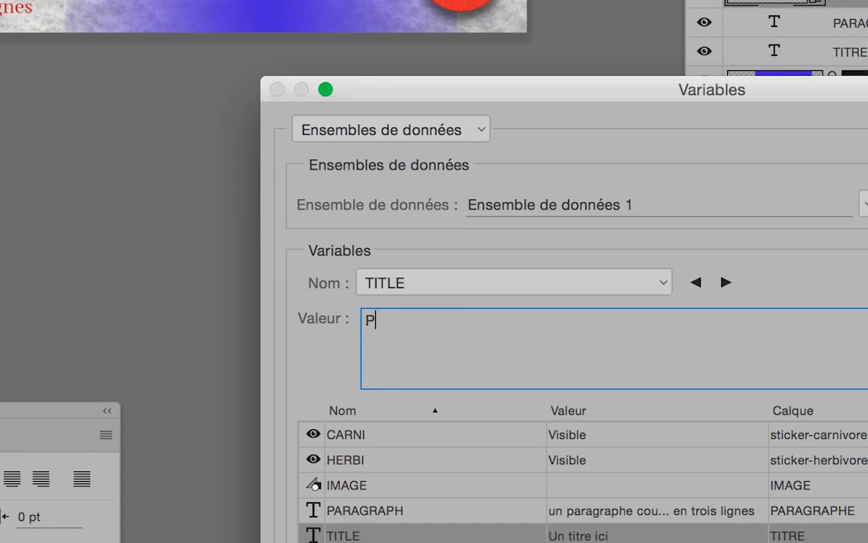
type("inguin")
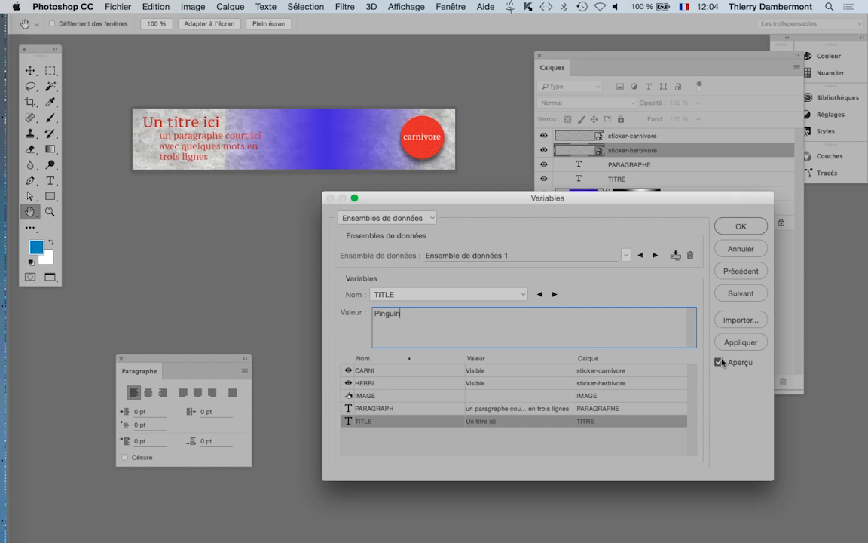
left_click(722, 363)
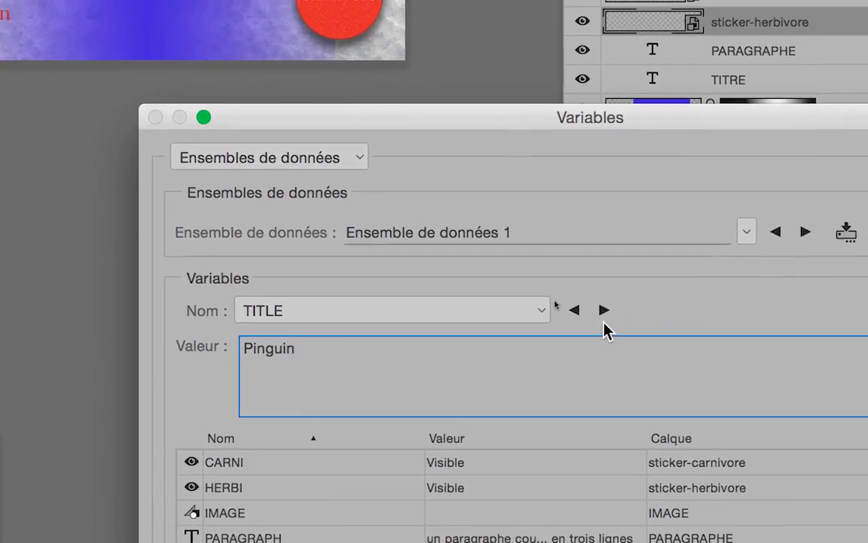
Step: Set the PARAGRAPH variable's value in Ensemble de données 1 to "il habite les zones reculées et enneigées bla bla bla"
left_click(604, 315)
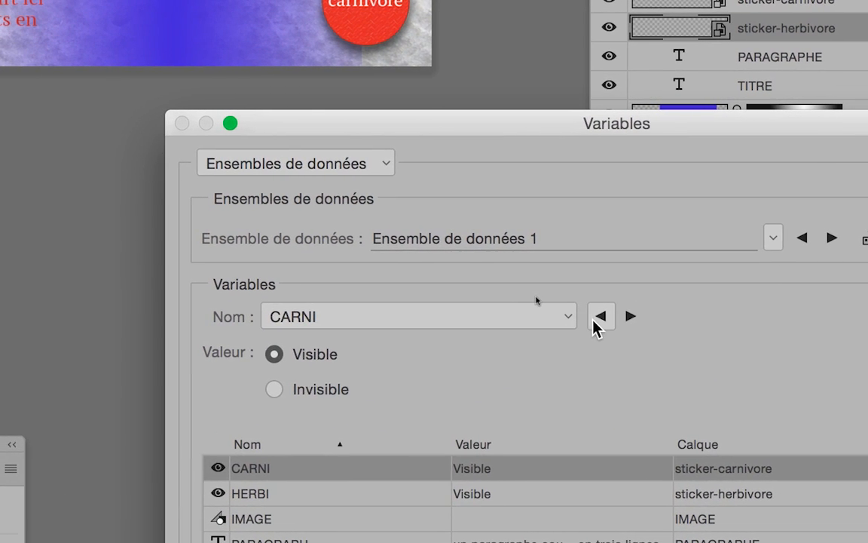
left_click(573, 315)
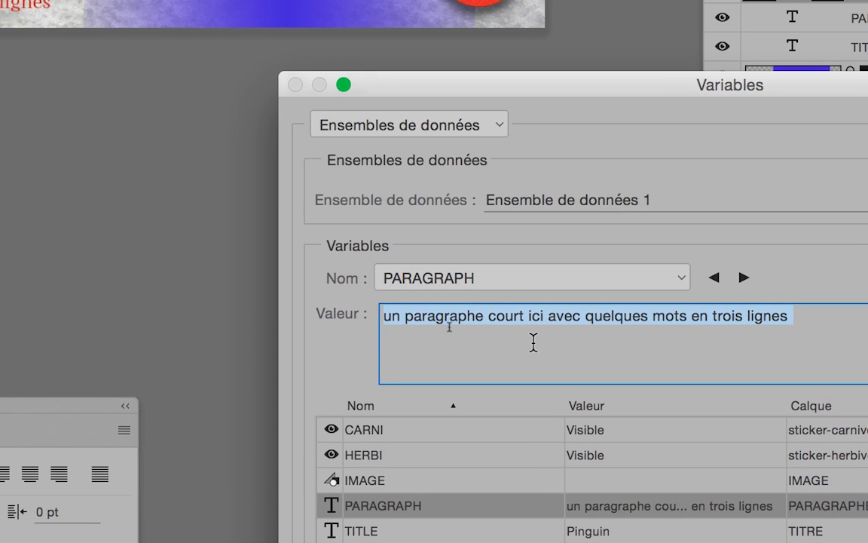
type("il")
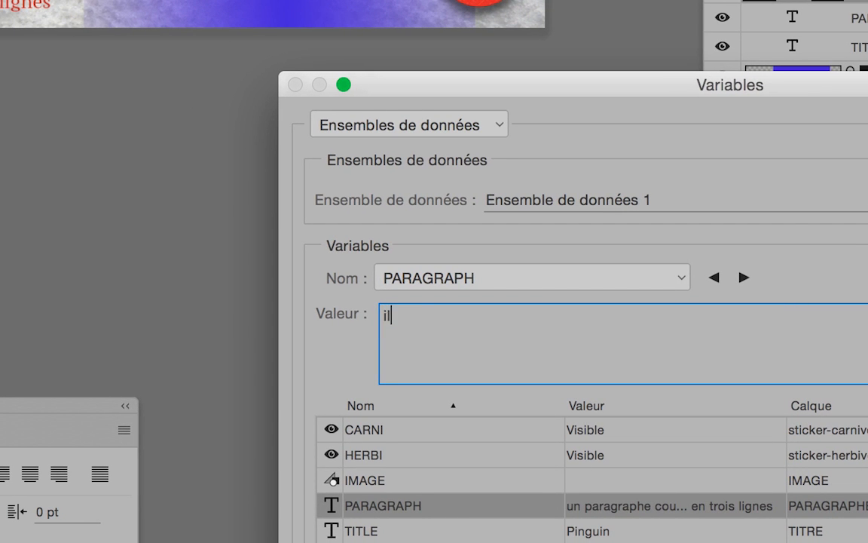
type(" habite les zo")
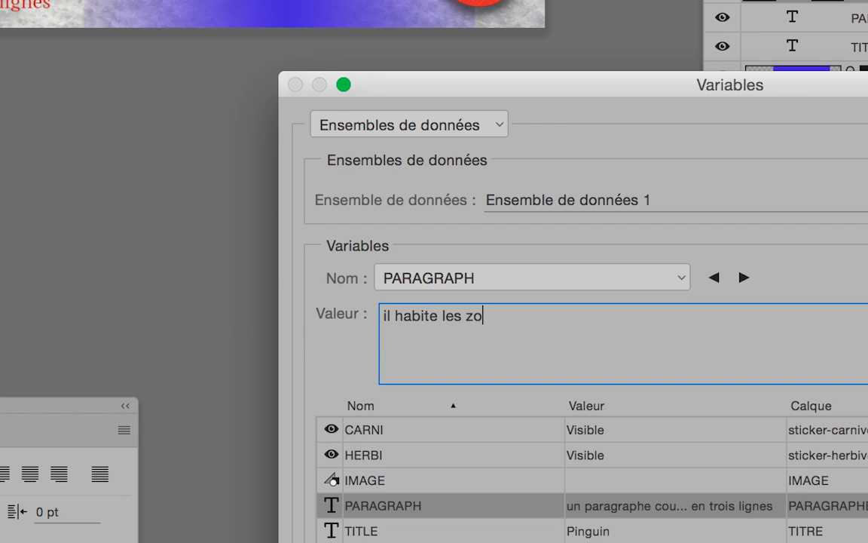
type("nes reculées")
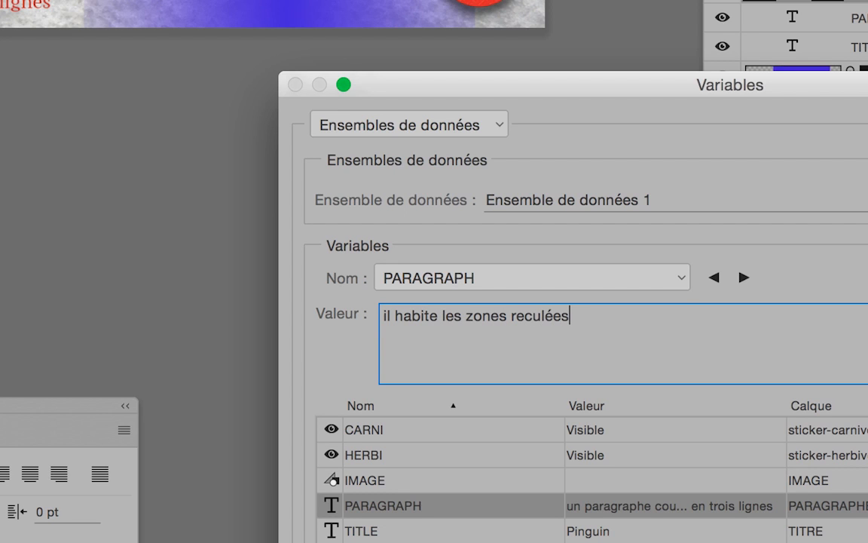
type(" et enneigées bl")
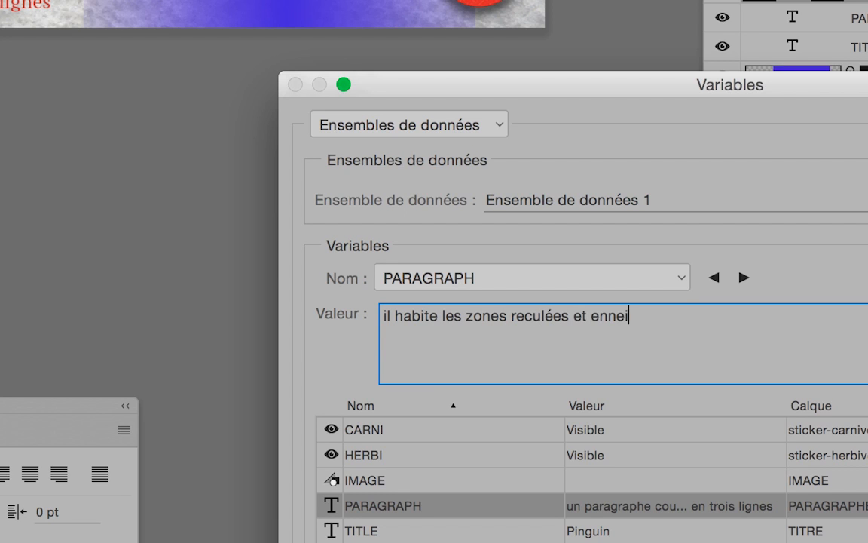
type("a bla bla")
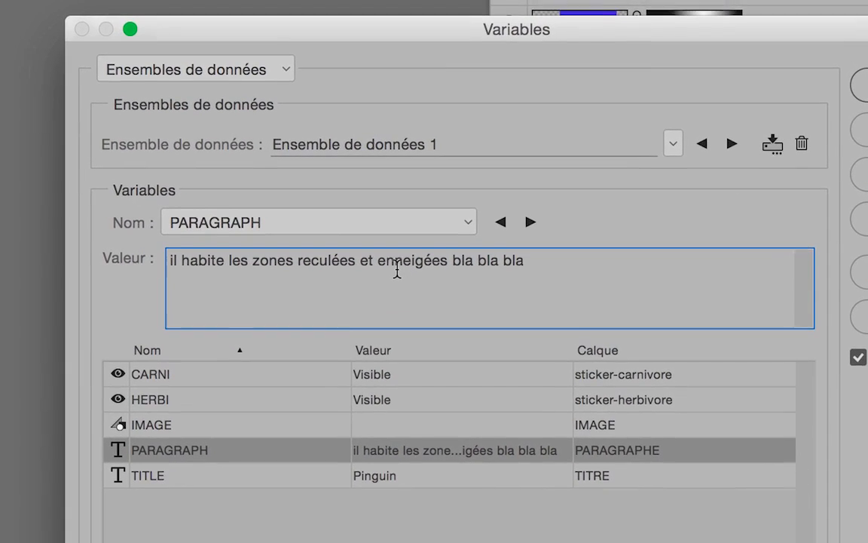
triple_click(397, 270)
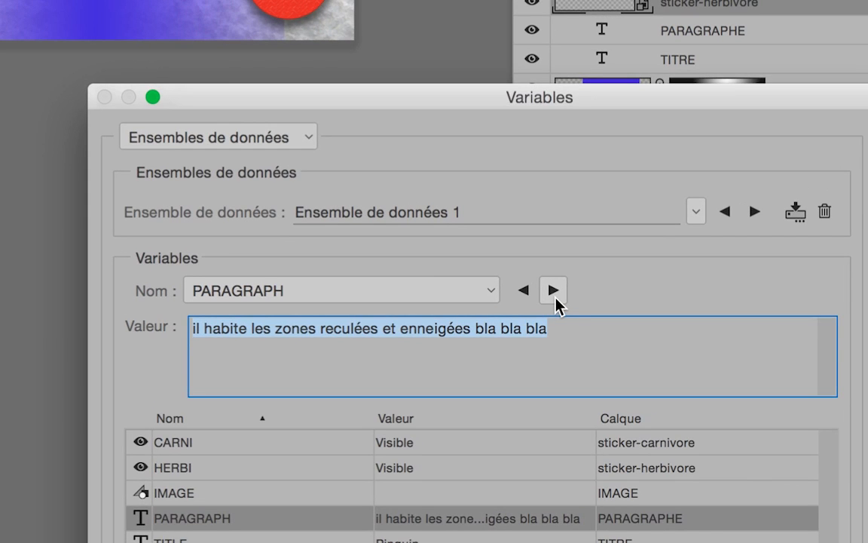
Step: Try the Invisible value for the CARNI variable in Ensemble de données 1
left_click(554, 290)
left_click(554, 291)
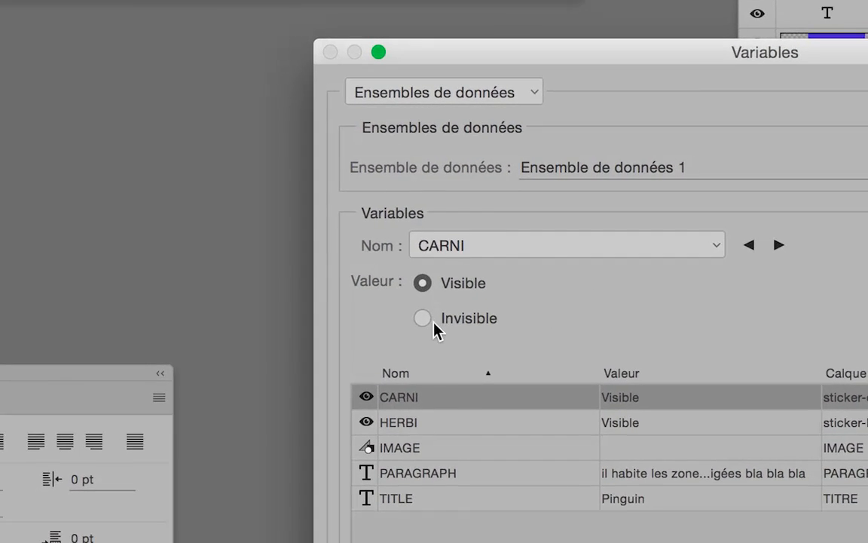
left_click(427, 319)
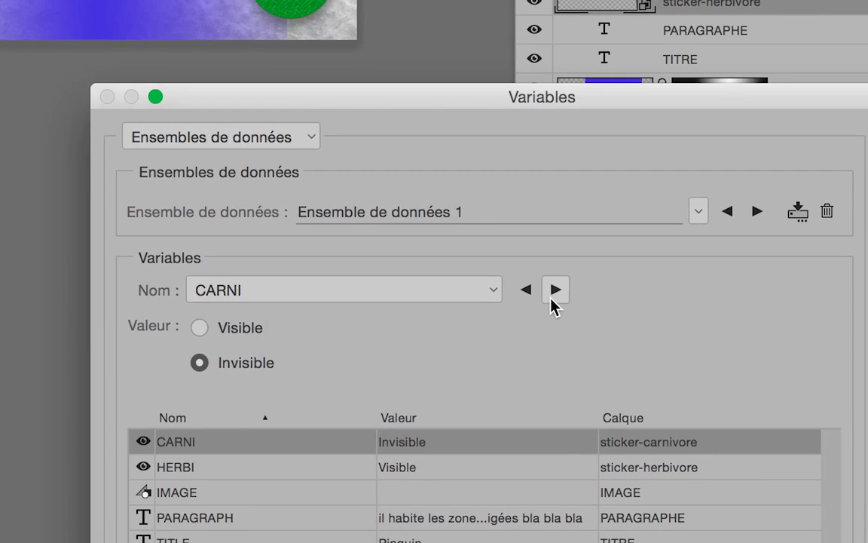
Step: Set the HERBI variable to Invisible and the CARNI variable to Visible in Ensemble de données 1
left_click(554, 291)
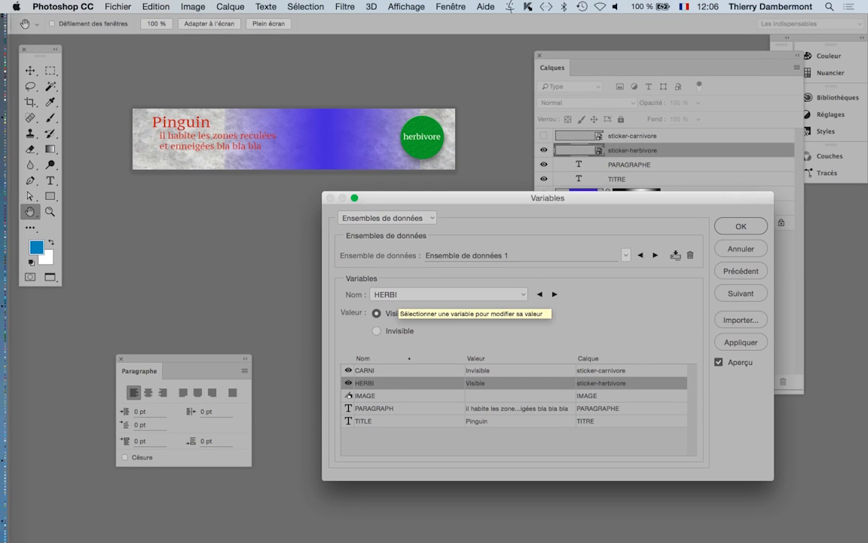
left_click_drag(547, 198, 565, 200)
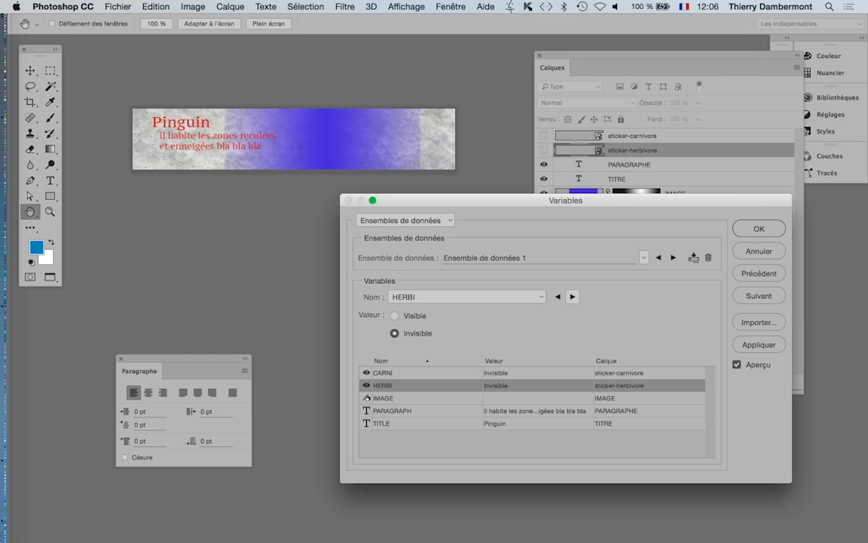
left_click(558, 296)
left_click(394, 315)
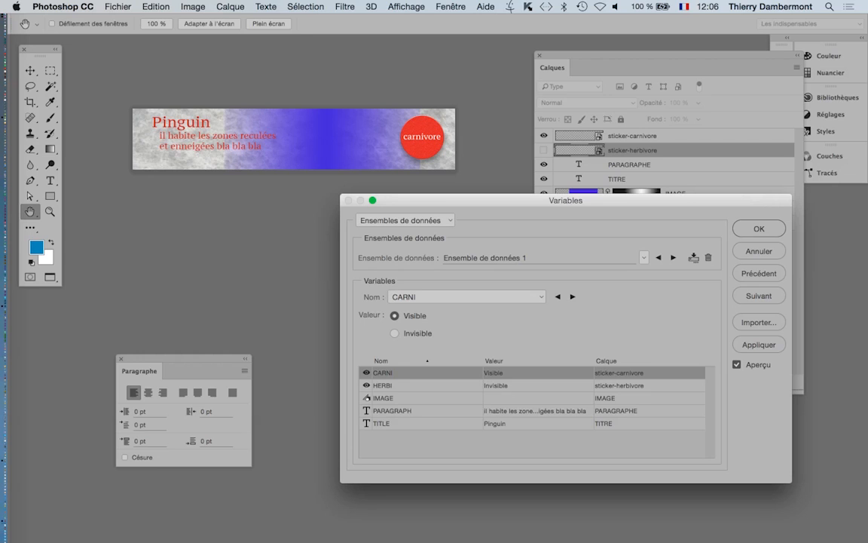
left_click_drag(566, 200, 463, 197)
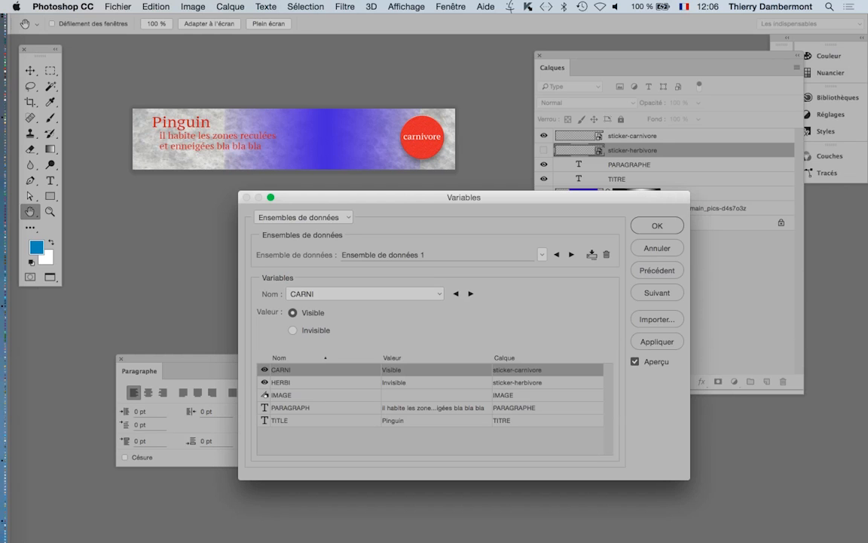
Step: Close the Variables dialog and reopen the document's variable settings at Ensembles de données
key("Escape")
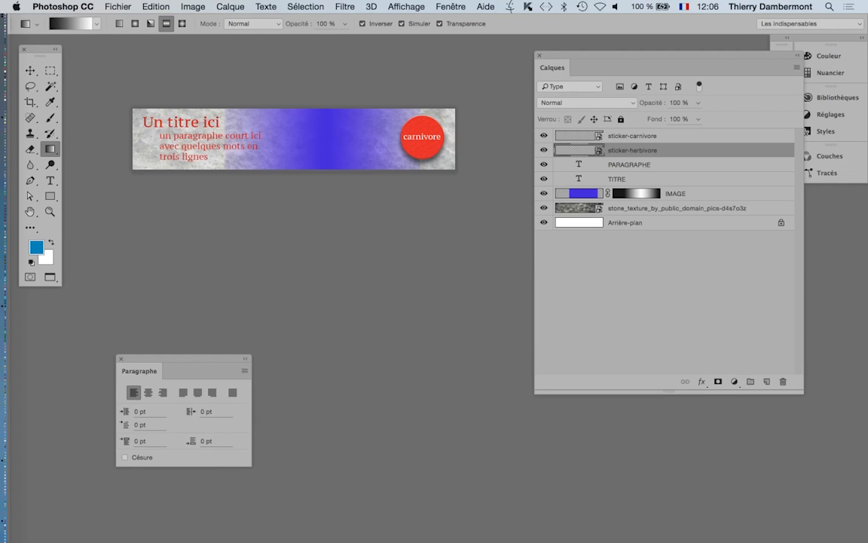
left_click(117, 6)
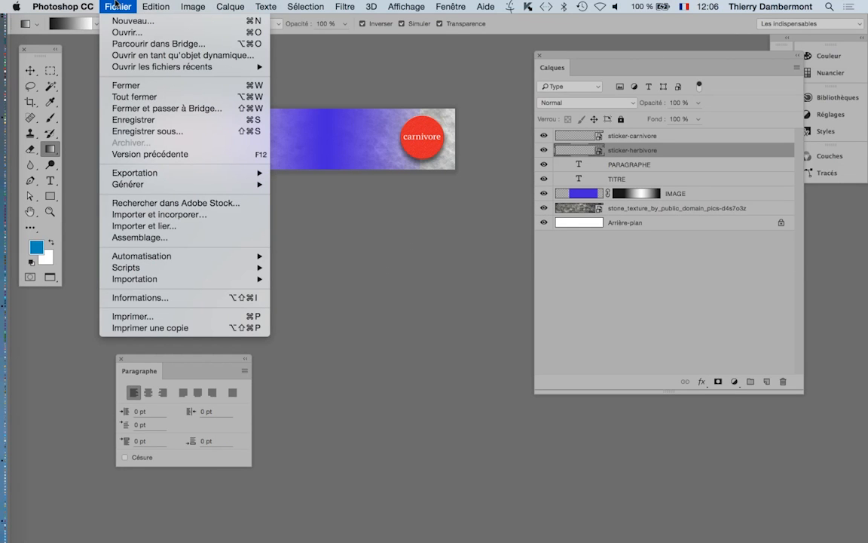
mouse_move(179, 6)
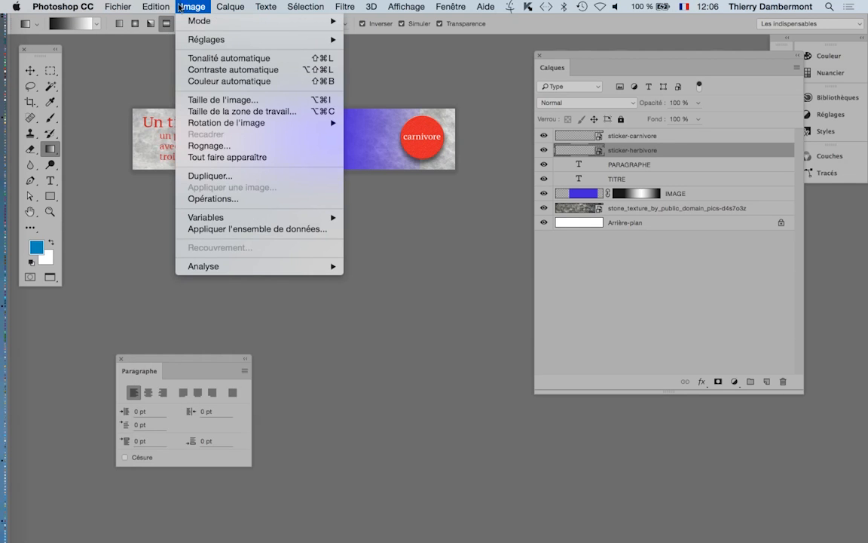
mouse_move(325, 217)
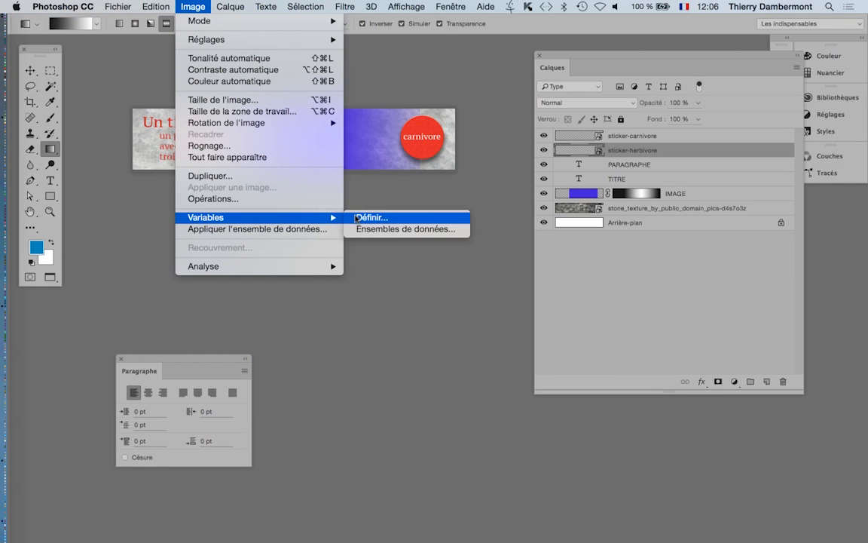
left_click(394, 229)
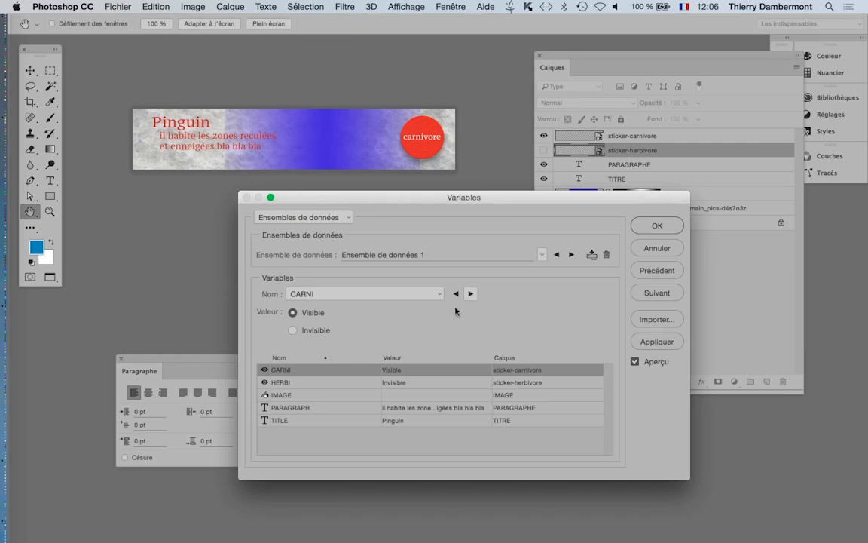
Step: Review the HERBI, IMAGE and PARAGRAPH values in Ensemble de données 1 and accept the variable settings
left_click(471, 294)
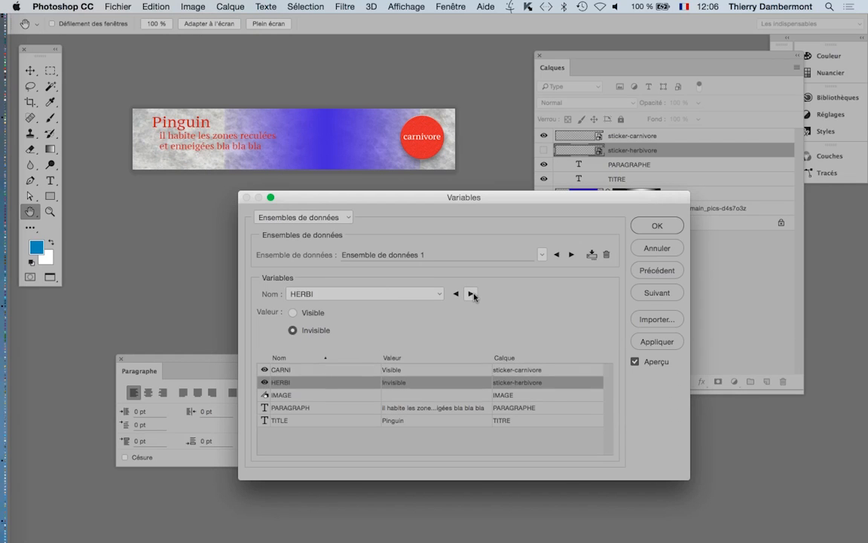
left_click(471, 294)
left_click(471, 294)
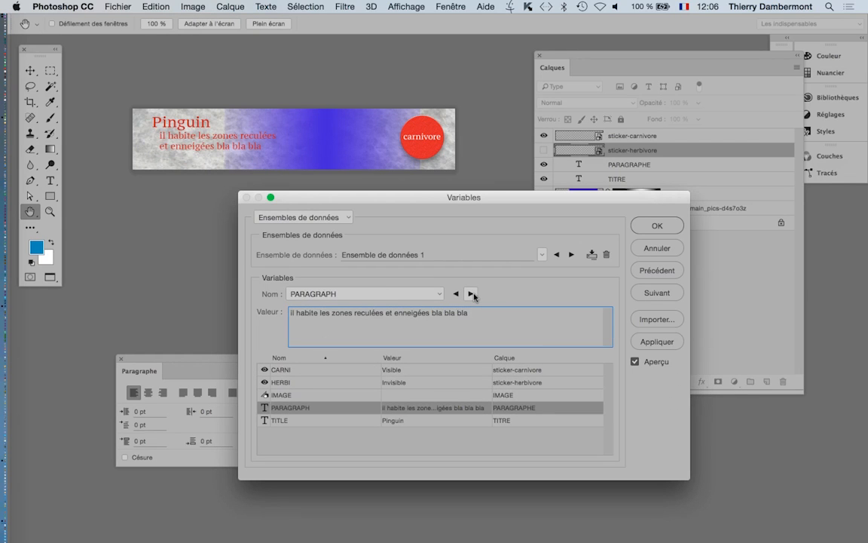
left_click(657, 224)
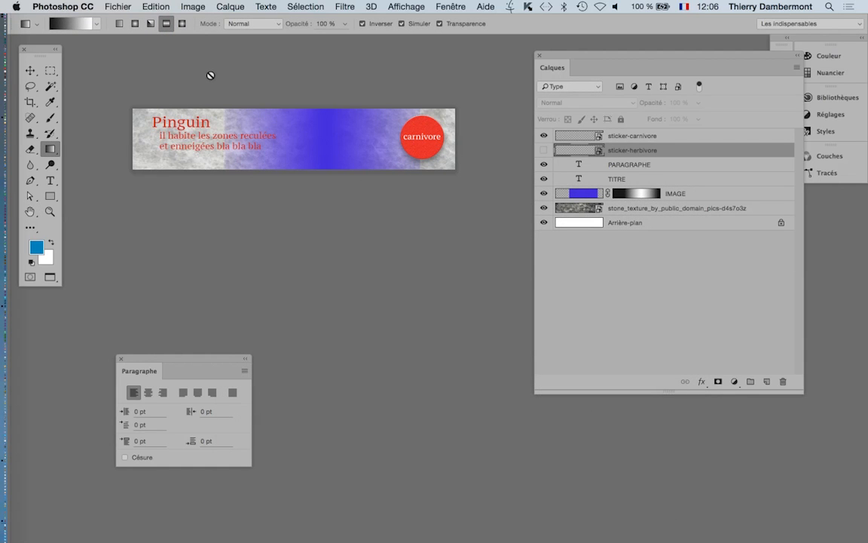
Step: Save the banner as a new Photoshop file named Sans titre-5.psd in the folder "exercice variables dans PS"
left_click(120, 9)
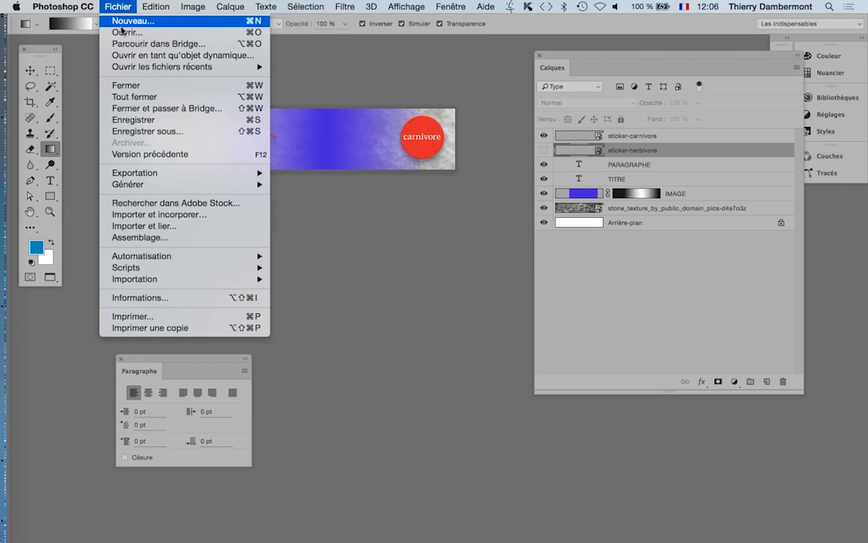
key("super+shift+s")
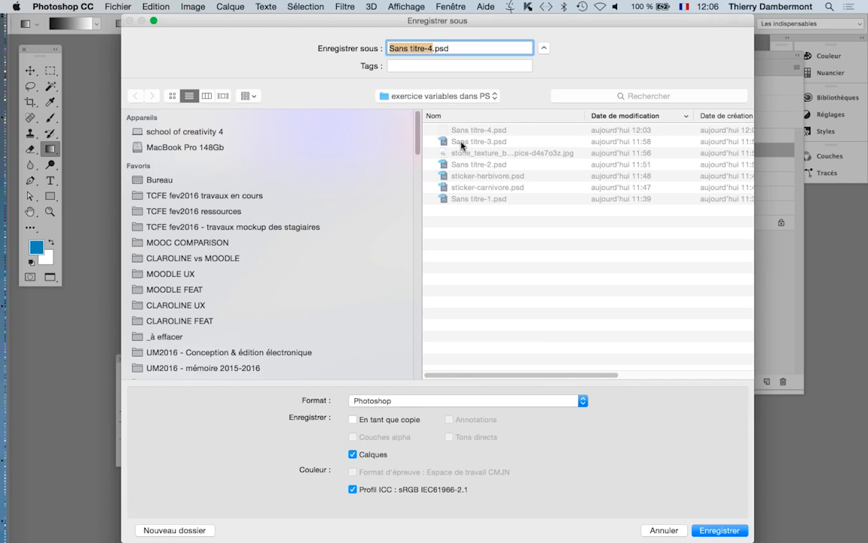
left_click(431, 48)
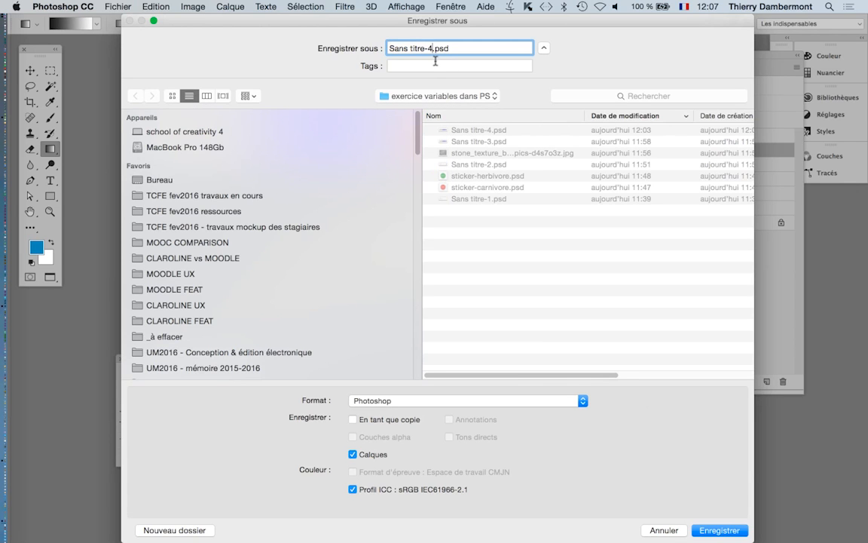
key("BackSpace")
type("5")
left_click(722, 529)
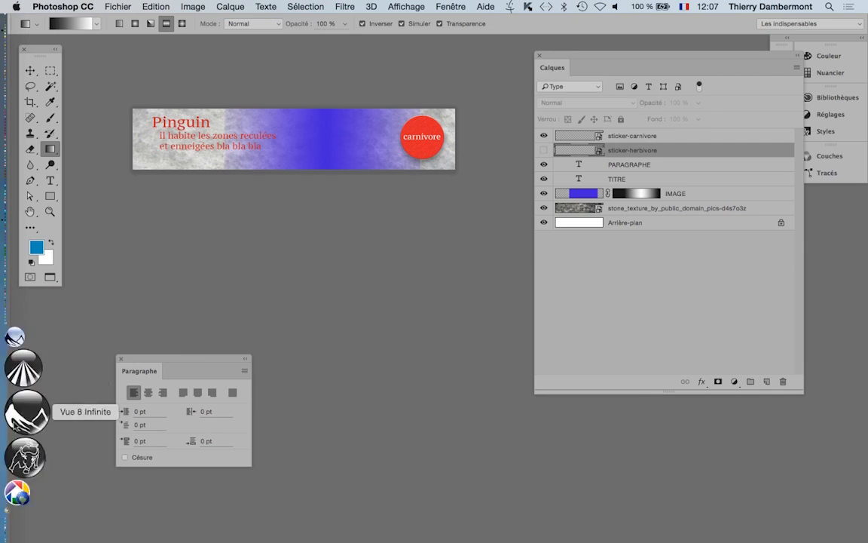
Step: Switch to Firefox
left_click(23, 460)
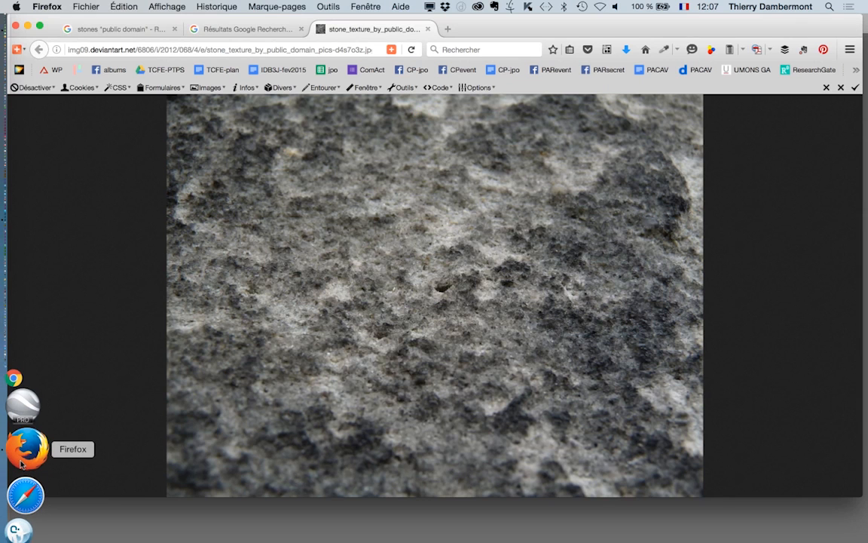